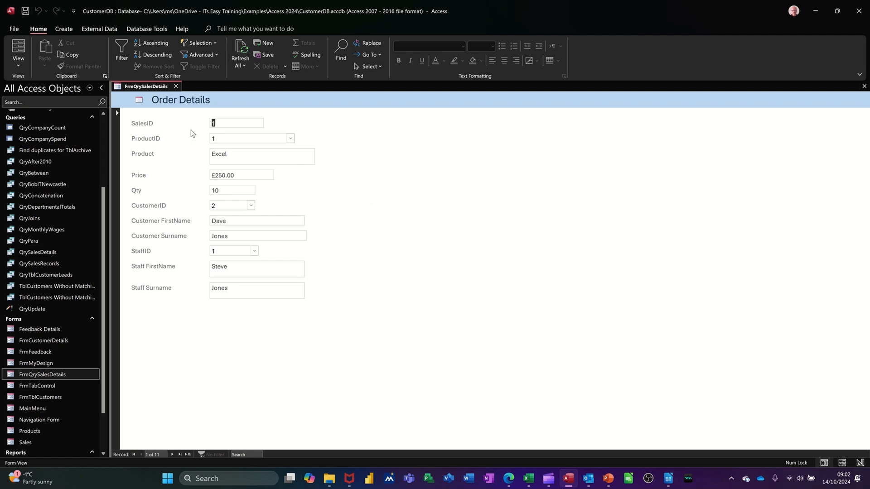
# Switch the form to Design View and draw a text box about 9.1 cm by 1.8 cm beside the product fields.
pyautogui.click(19, 66)
pyautogui.click(34, 122)
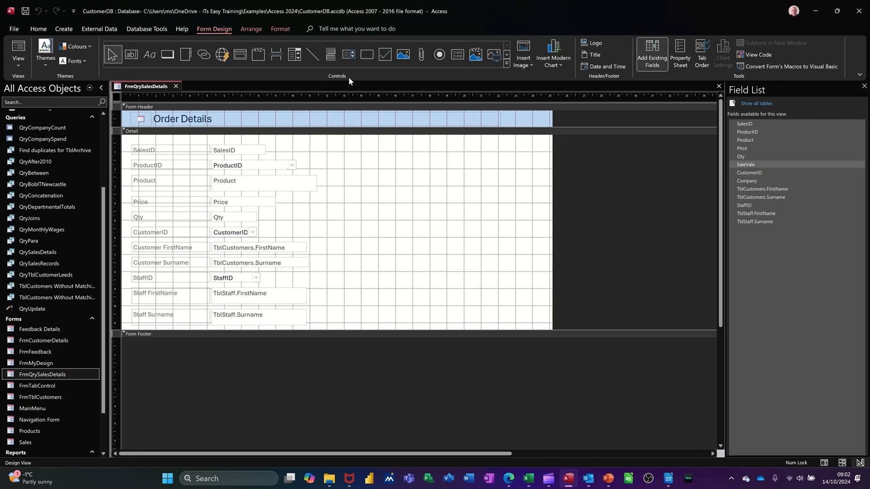
pyautogui.click(131, 53)
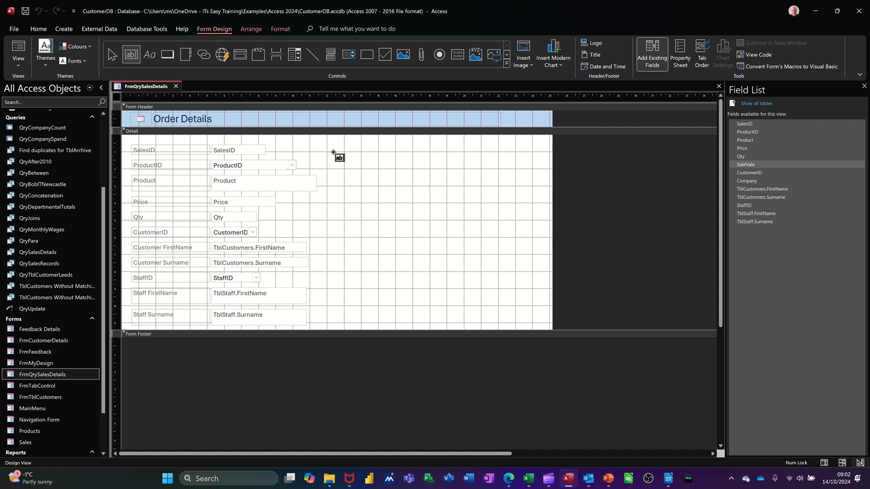
pyautogui.moveTo(364, 168); pyautogui.dragTo(519, 203)
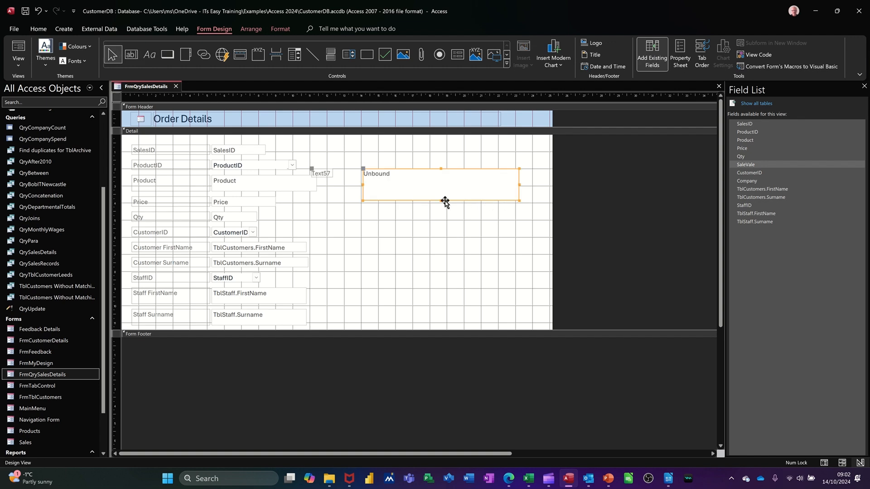
# Enter the expression =[price]*[qty] in the new unbound text box and display the form in Form View.
pyautogui.click(388, 177)
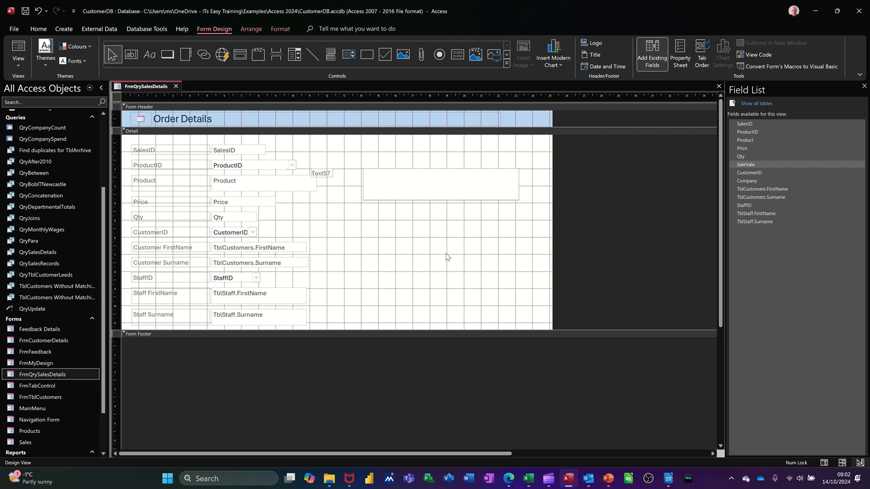
pyautogui.write('=[')
pyautogui.write('price]*[qty]')
pyautogui.click(430, 227)
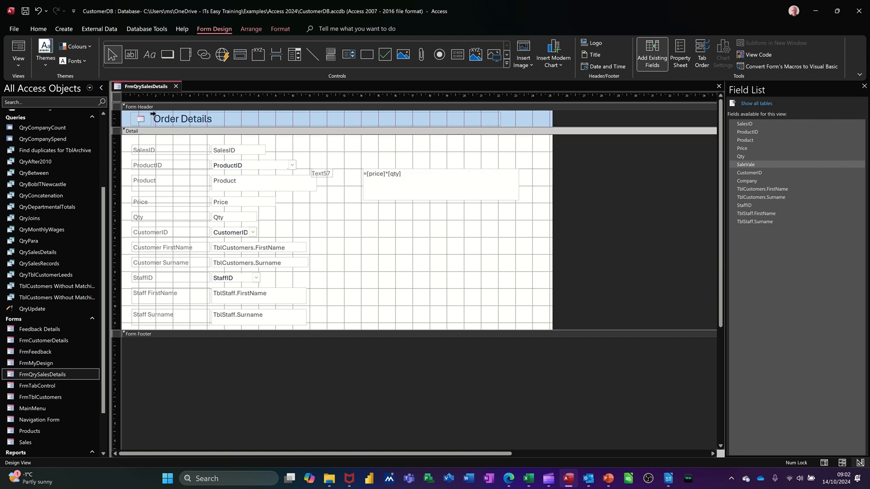
pyautogui.click(19, 49)
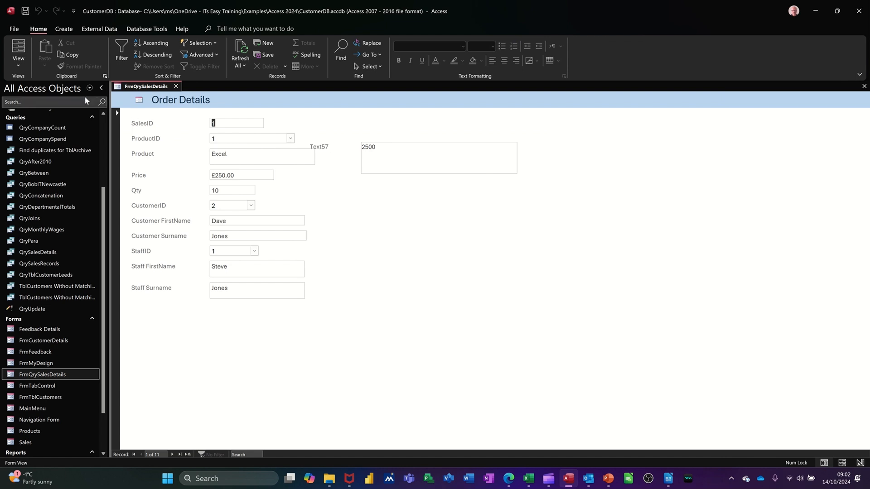
# Return to Design View and change the caption of the calculated text box's label to "Sales Total".
pyautogui.click(19, 68)
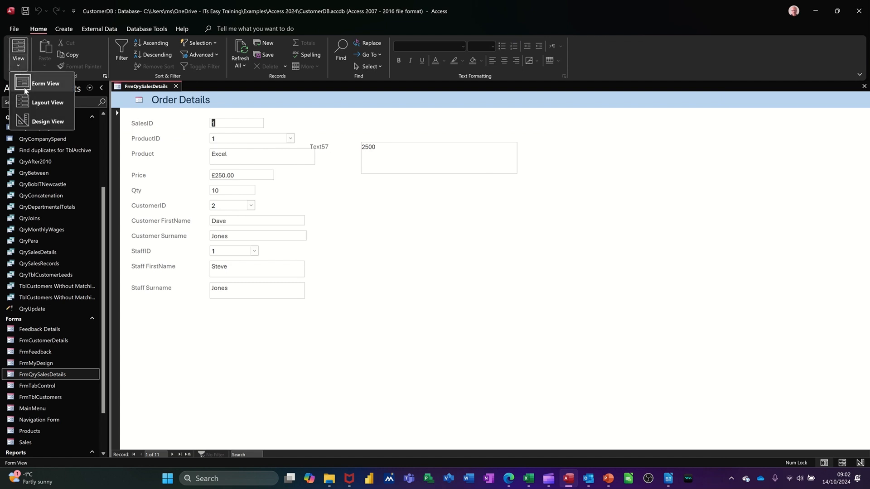
pyautogui.click(40, 120)
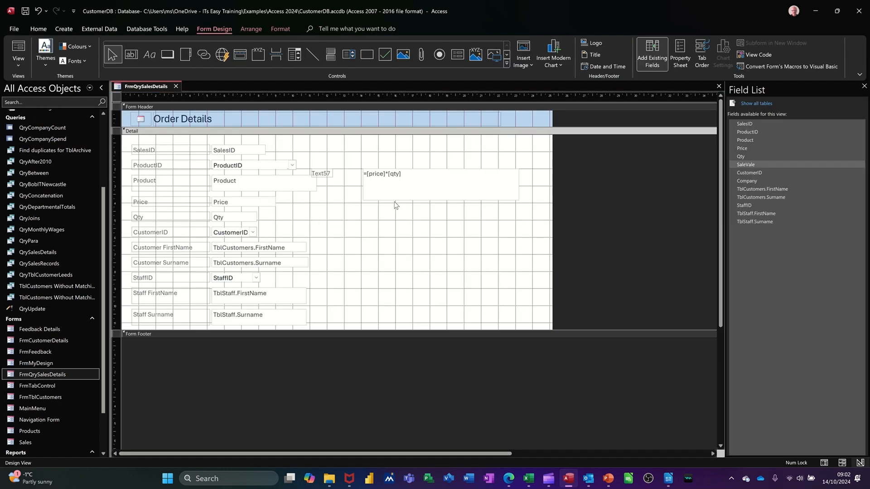
pyautogui.click(331, 175)
pyautogui.doubleClick(331, 175)
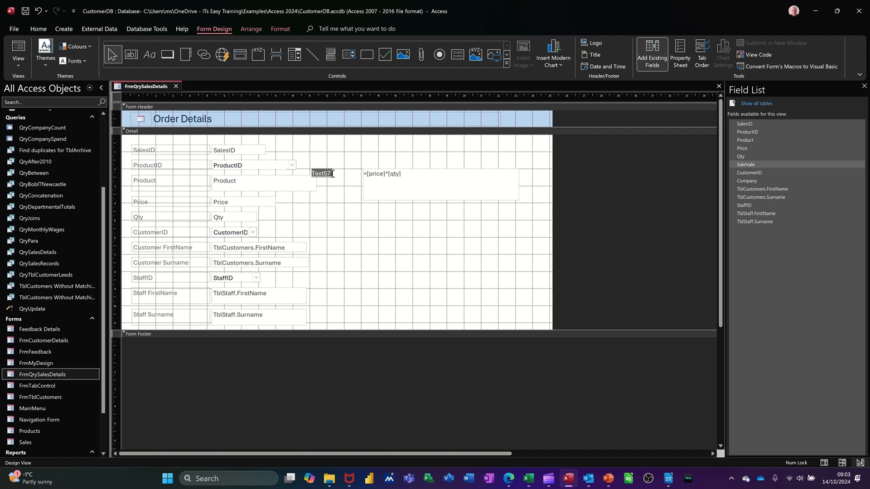
pyautogui.write('Salews Total')
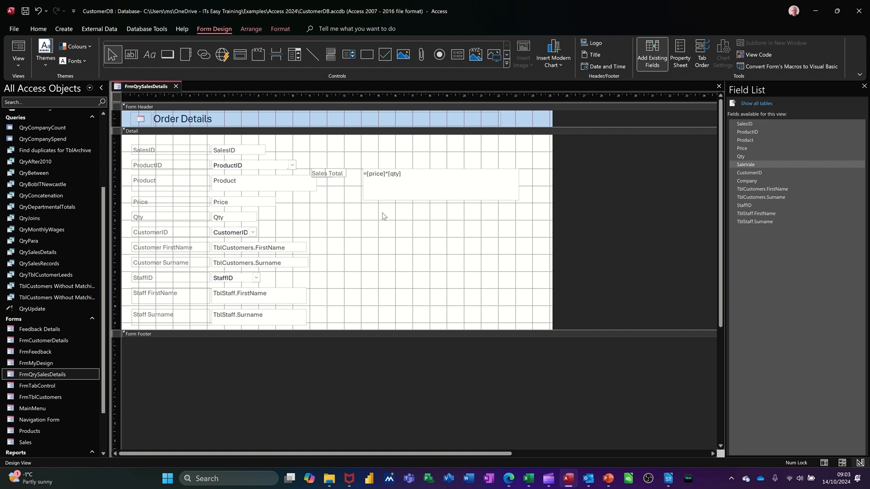
pyautogui.click(391, 208)
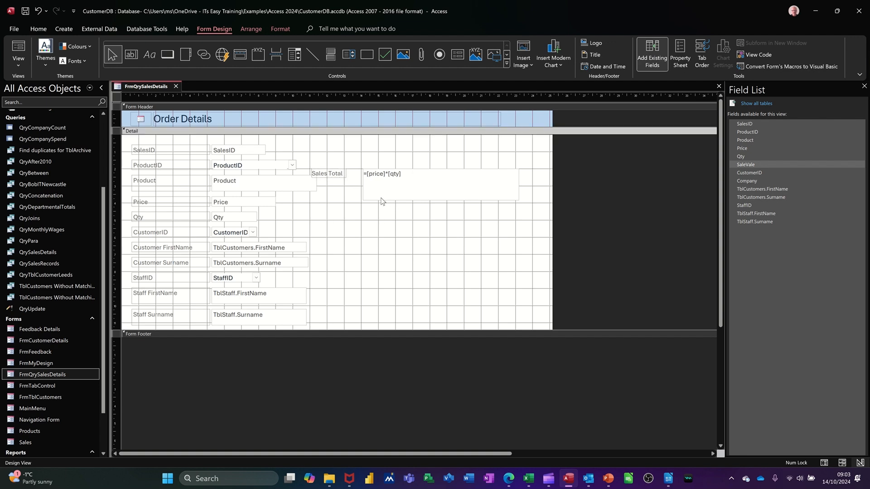
# Set the Format property of the Sales Total text box to Currency.
pyautogui.click(419, 197)
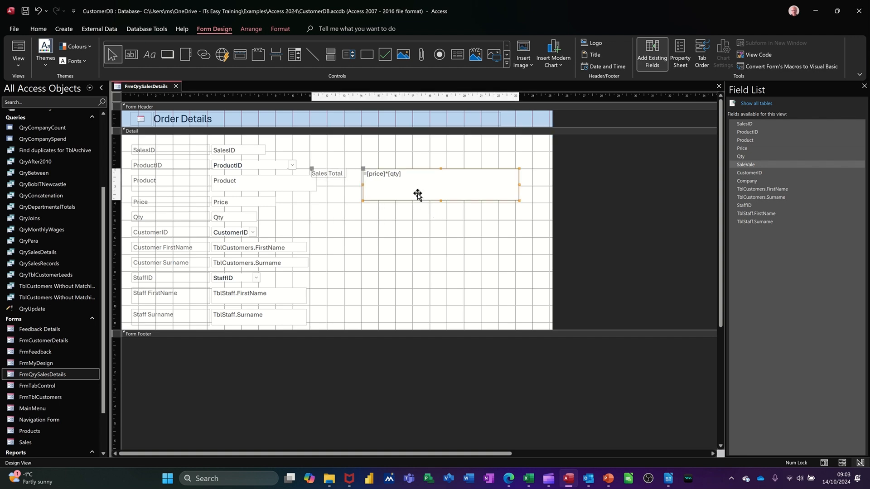
pyautogui.click(682, 62)
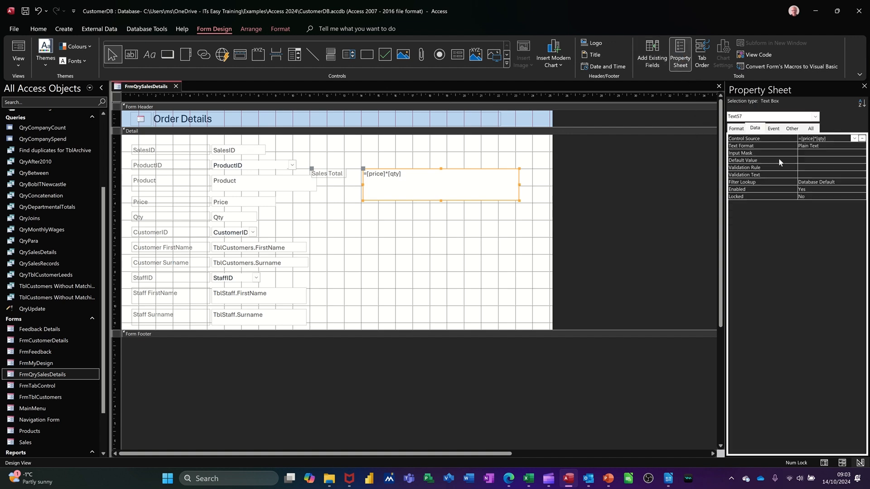
pyautogui.click(743, 130)
pyautogui.click(802, 138)
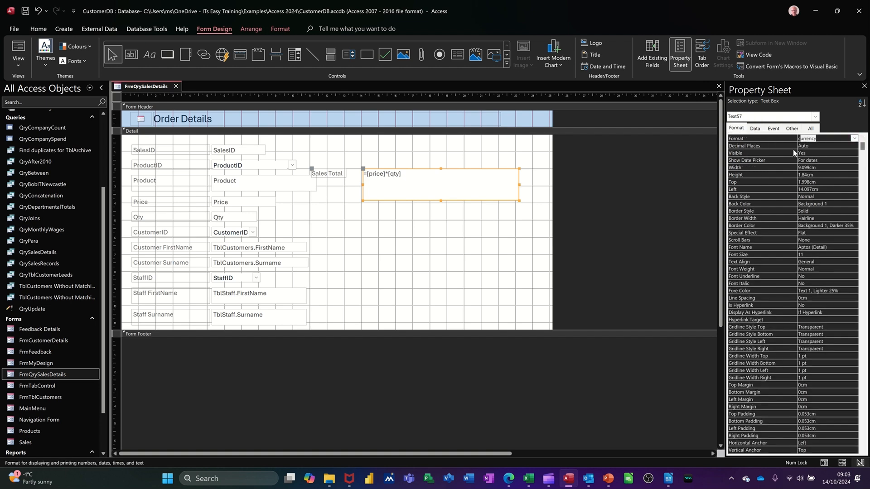
# Move the Sales Total text box up and shrink it to about 3.4 cm by 1.2 cm, then display Form View.
pyautogui.click(556, 208)
pyautogui.moveTo(467, 198); pyautogui.dragTo(482, 185)
pyautogui.moveTo(535, 189); pyautogui.dragTo(436, 177)
pyautogui.click(426, 206)
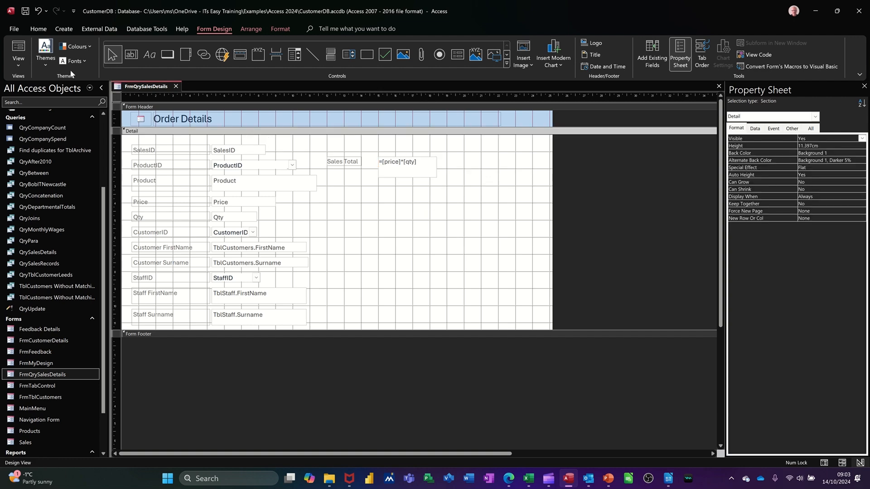
pyautogui.click(18, 50)
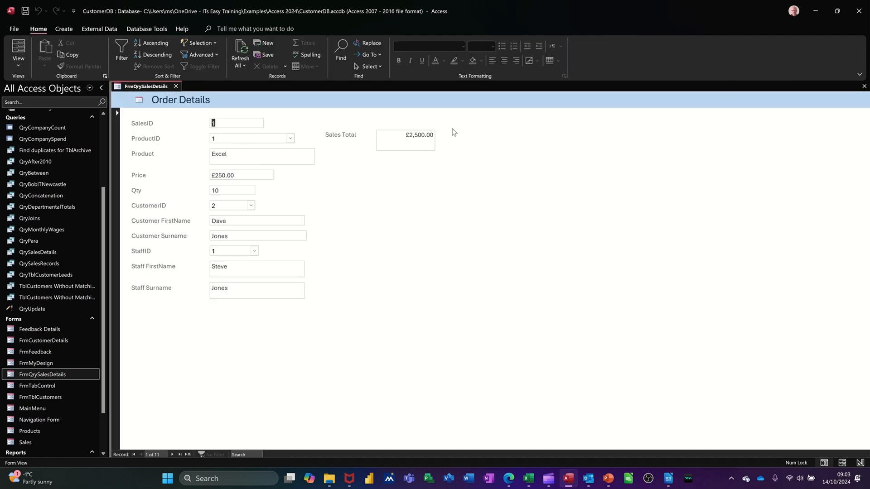
# Change the Qty of the first sales record to 11 and commit the value to recalculate the total.
pyautogui.click(221, 192)
pyautogui.moveTo(221, 192); pyautogui.dragTo(229, 193)
pyautogui.write('1')
pyautogui.press('Tab')
# Return to Design View and draw a second text box about 7 cm by 2.7 cm below Sales Total.
pyautogui.click(19, 69)
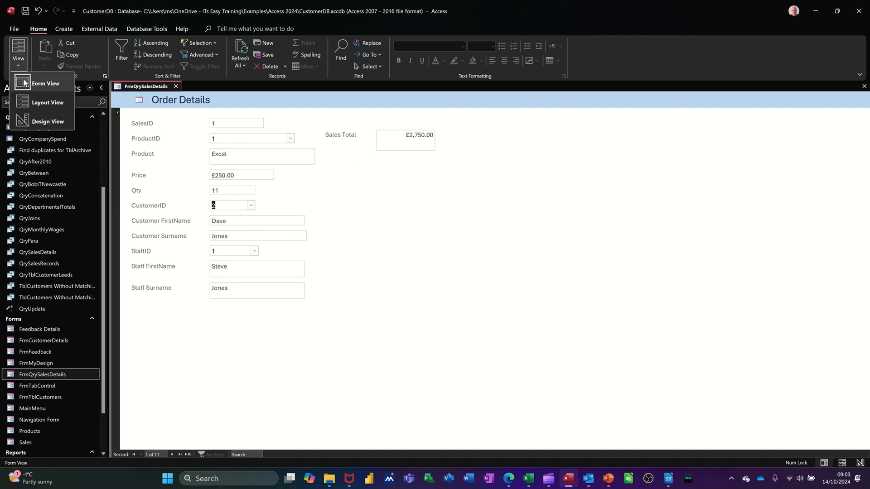
pyautogui.click(41, 120)
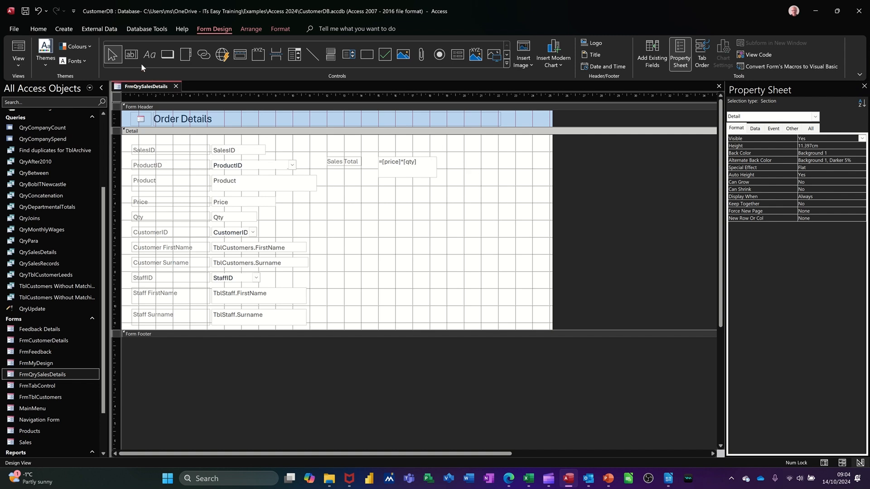
pyautogui.click(131, 56)
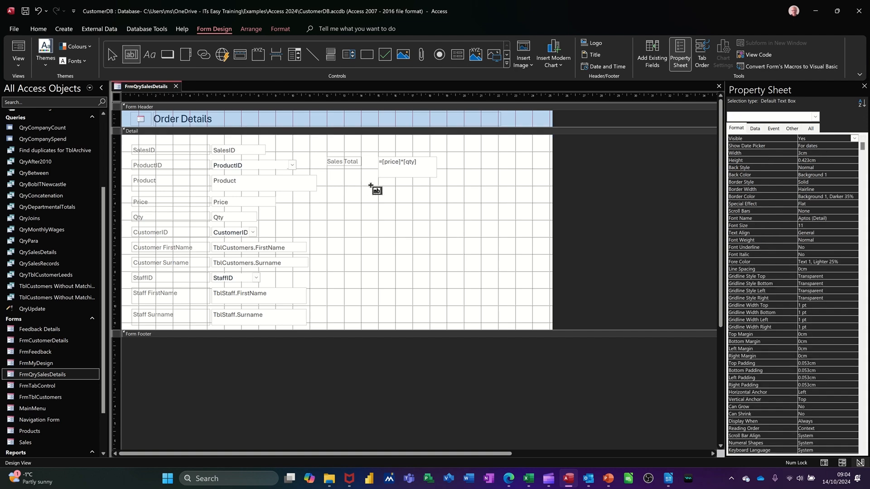
pyautogui.moveTo(383, 190); pyautogui.dragTo(502, 236)
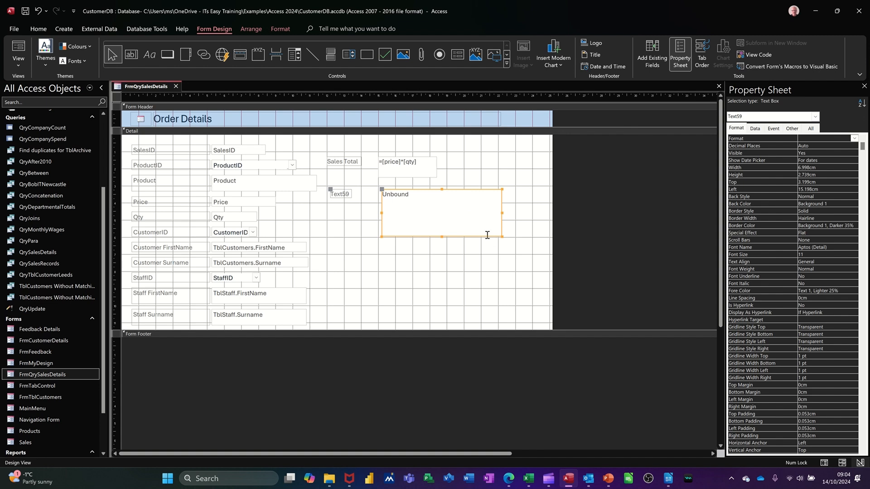
pyautogui.click(432, 198)
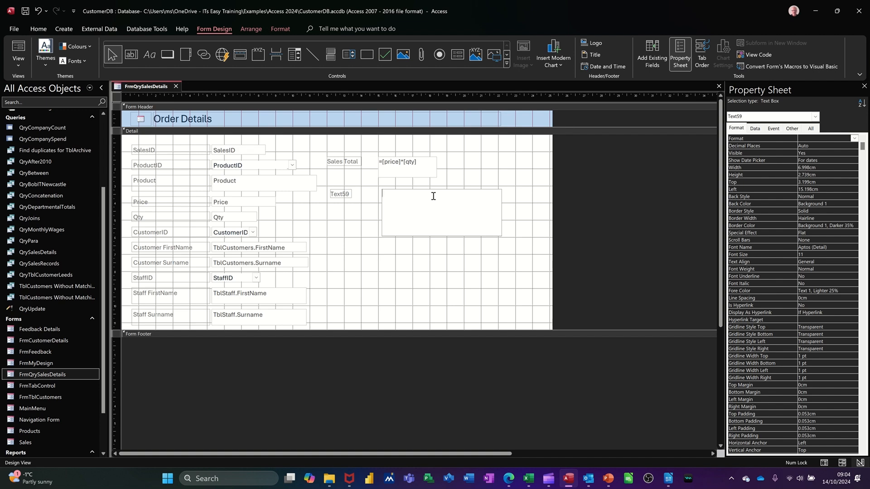
pyautogui.write('=iif(')
pyautogui.moveTo(404, 192); pyautogui.dragTo(379, 194)
pyautogui.press('Delete')
# Set the Name property of the Sales Total text box to "value".
pyautogui.click(426, 174)
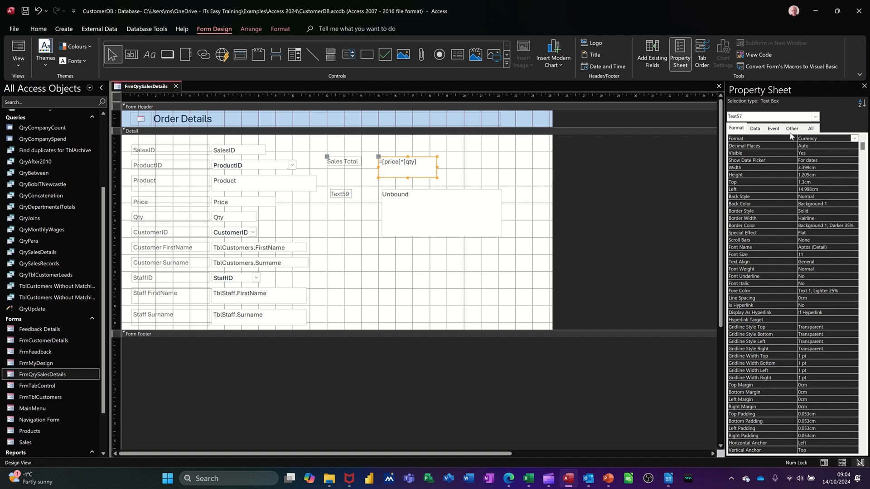
pyautogui.click(810, 132)
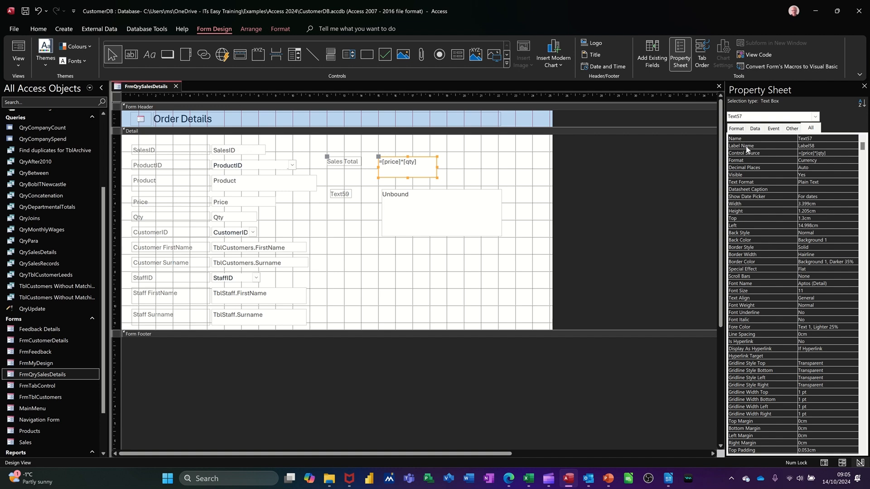
pyautogui.moveTo(824, 139); pyautogui.dragTo(781, 140)
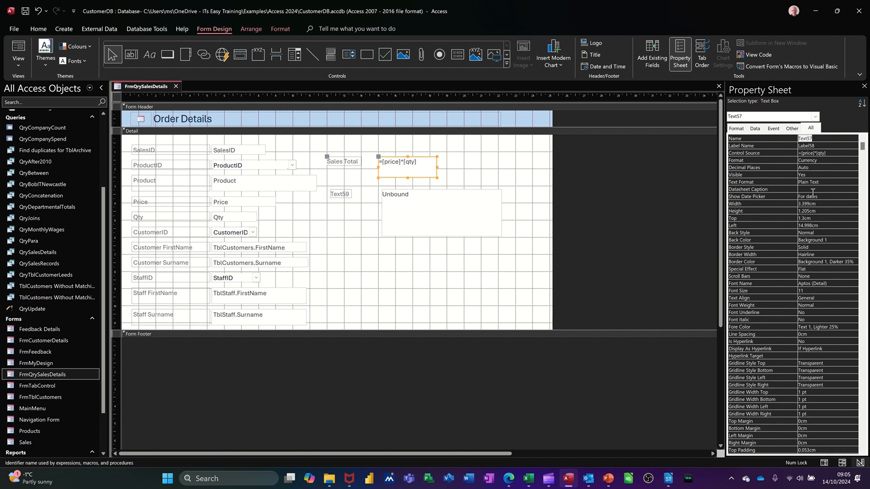
pyautogui.write('v')
pyautogui.press('Return')
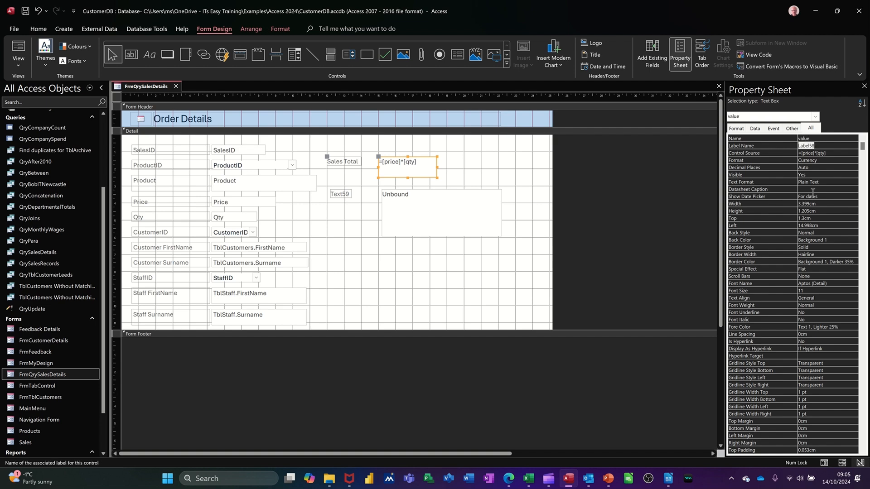
# Enter =IIf([Value]>25000,[Value]*0.1,0) in the second text box and display the form in Form View.
pyautogui.click(409, 202)
pyautogui.click(411, 197)
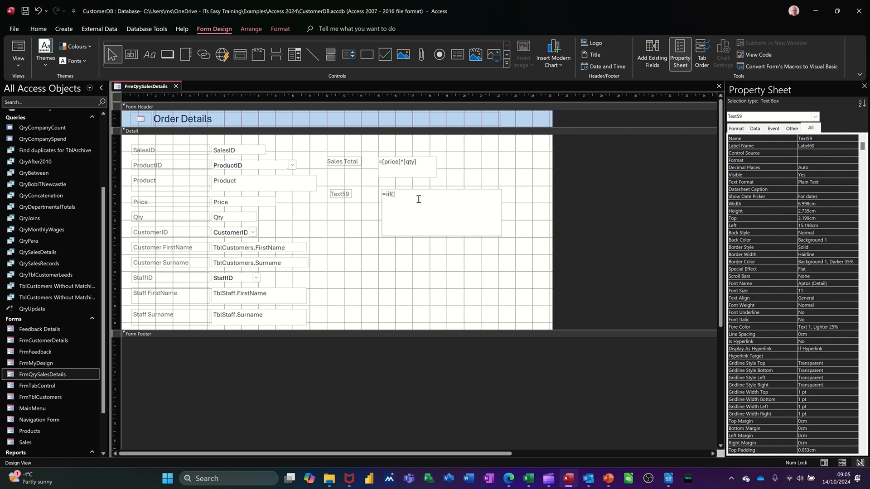
pyautogui.write('value]>25000,[V')
pyautogui.write('alue')
pyautogui.write(']*.1,0')
pyautogui.click(352, 219)
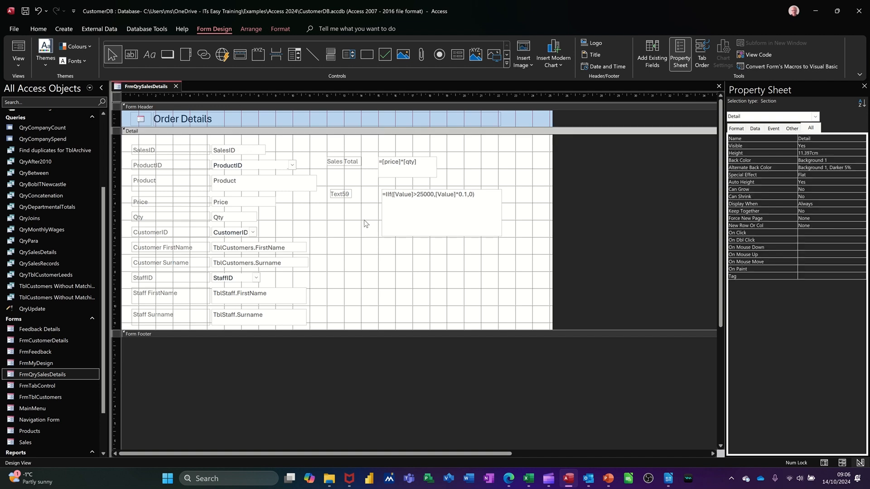
pyautogui.click(19, 49)
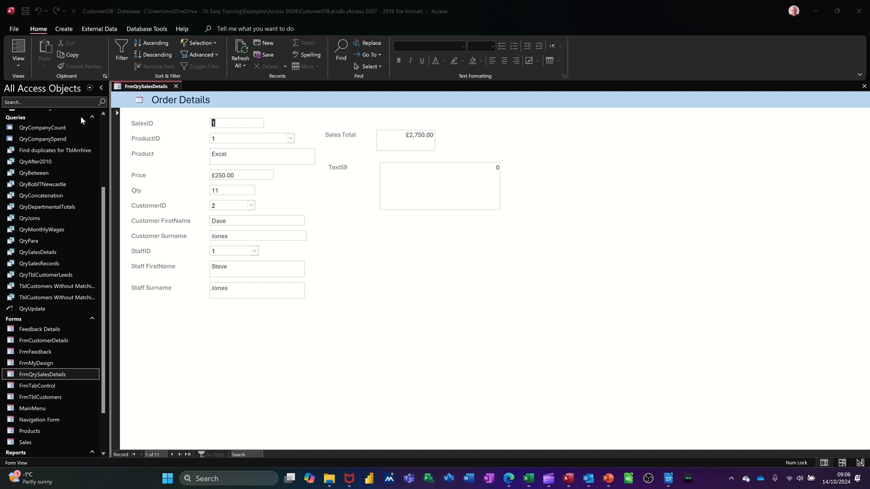
# Return to Design View, change the IIf expression's threshold to 2500, and display the form in Form View.
pyautogui.click(18, 66)
pyautogui.click(41, 121)
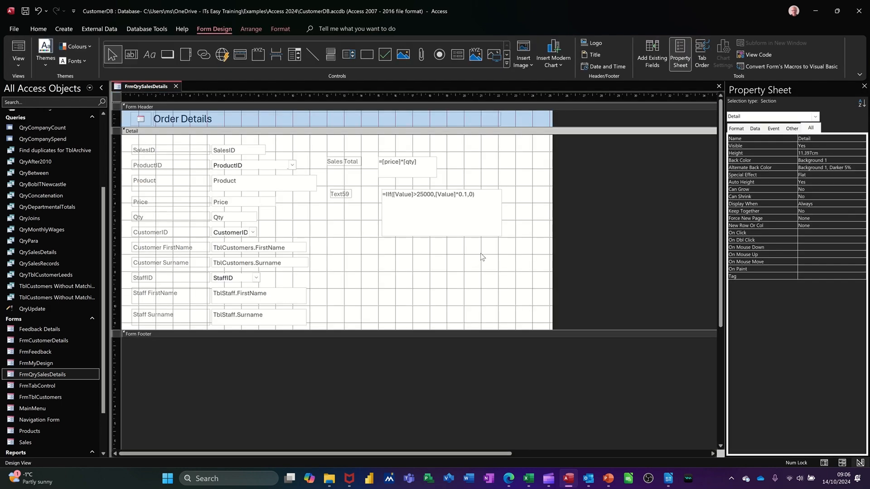
pyautogui.click(428, 197)
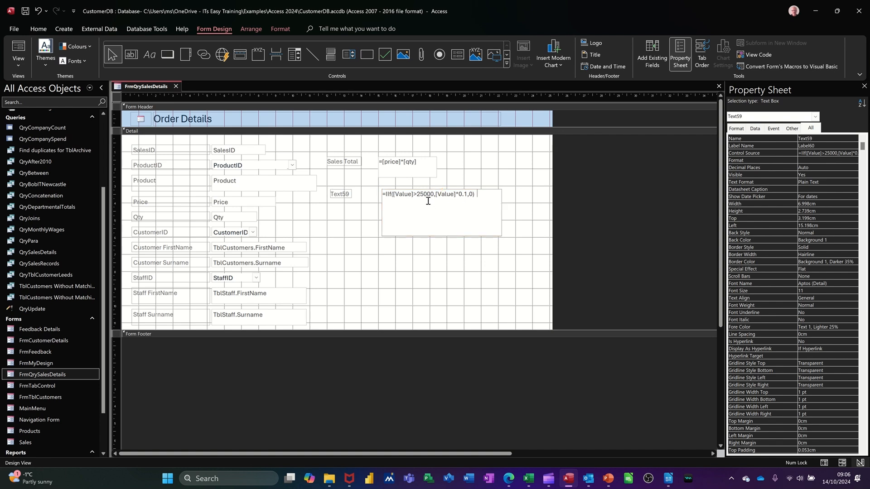
pyautogui.click(430, 195)
pyautogui.press('BackSpace')
pyautogui.click(455, 251)
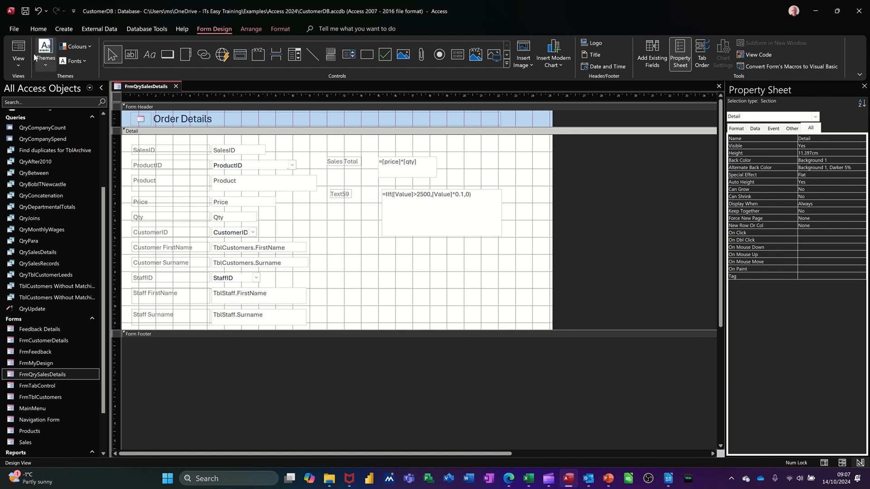
pyautogui.click(19, 47)
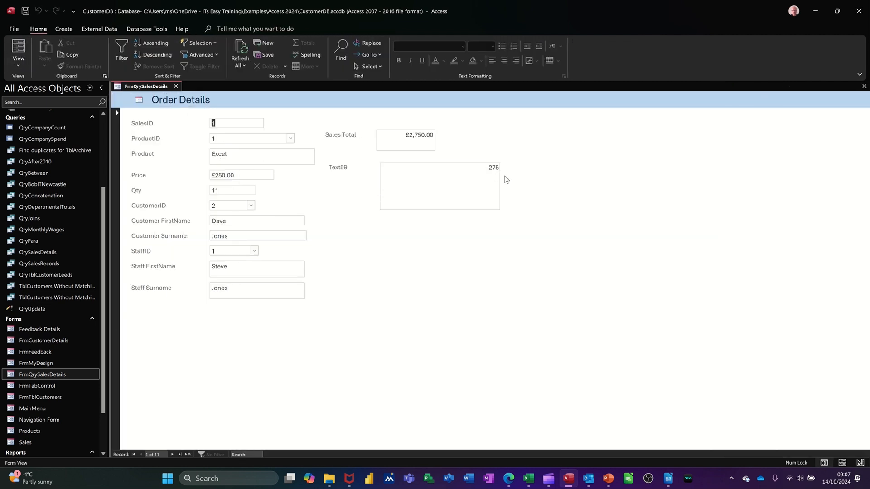
# Return to Design View and set the IIf text box's format to Currency.
pyautogui.click(18, 66)
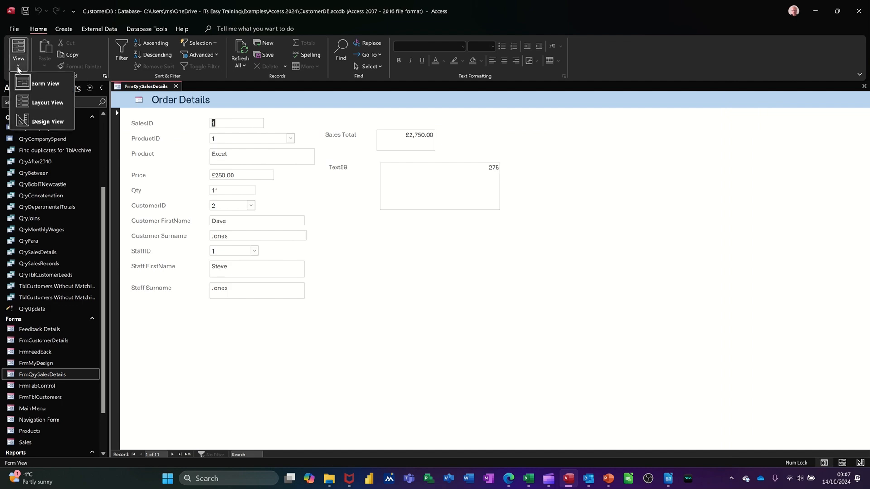
pyautogui.click(26, 122)
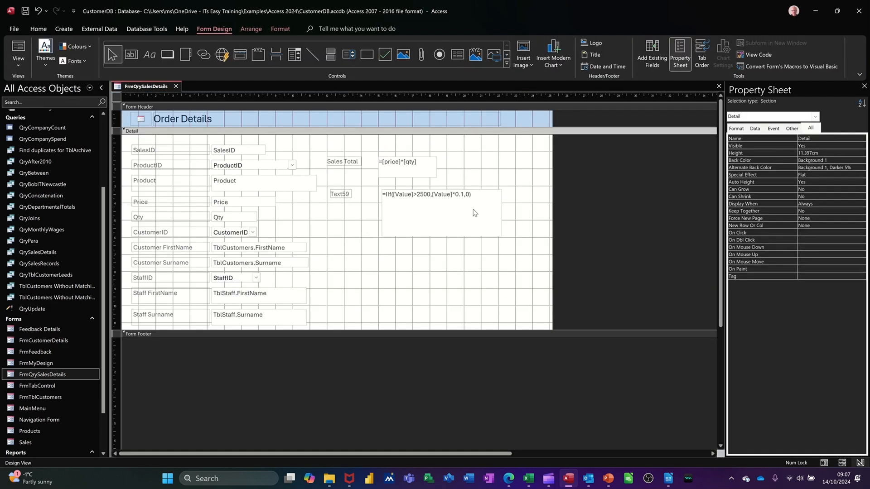
pyautogui.click(487, 206)
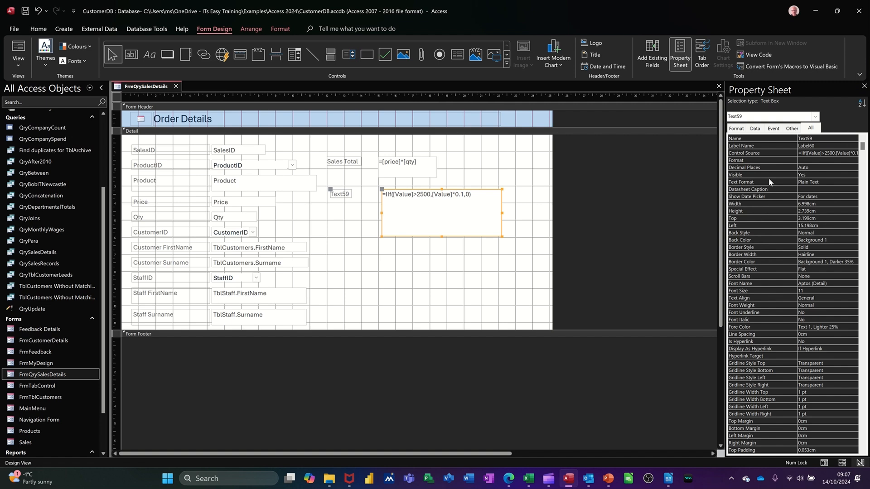
pyautogui.click(737, 130)
pyautogui.click(823, 139)
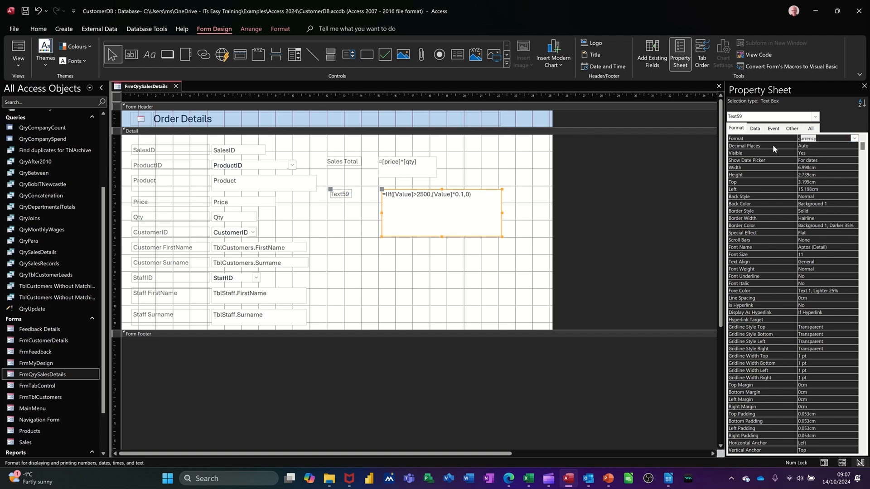
pyautogui.click(516, 252)
# Change the caption of the IIf text box's label to "Bonus".
pyautogui.click(341, 195)
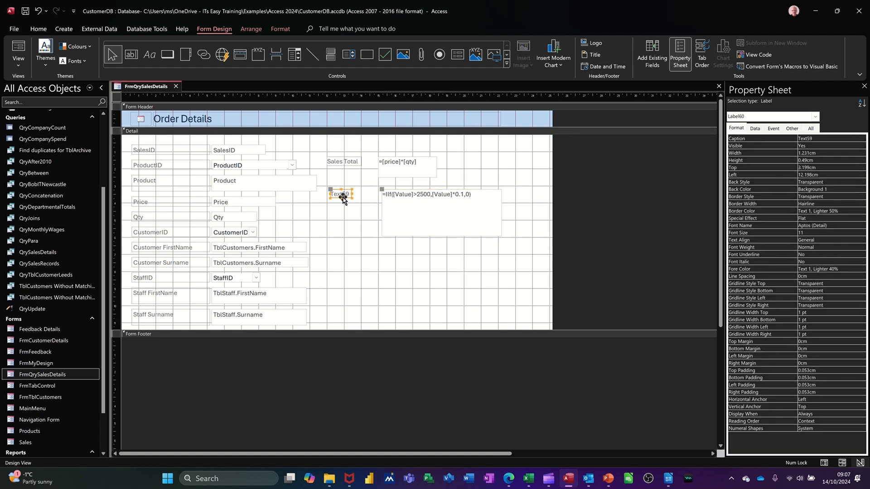
pyautogui.click(341, 195)
pyautogui.write('Bonus')
# Shrink the Bonus text box to about 4.5 cm wide and 1 cm high.
pyautogui.click(463, 232)
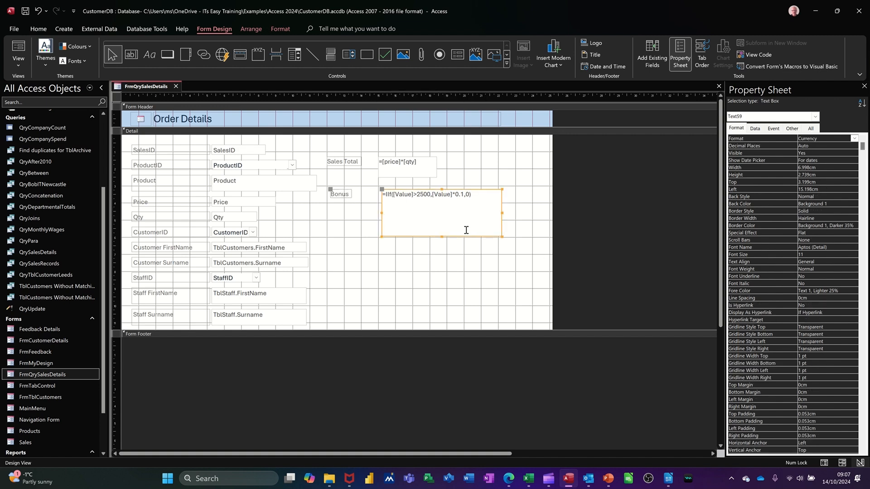
pyautogui.moveTo(499, 236); pyautogui.dragTo(458, 207)
pyautogui.click(505, 230)
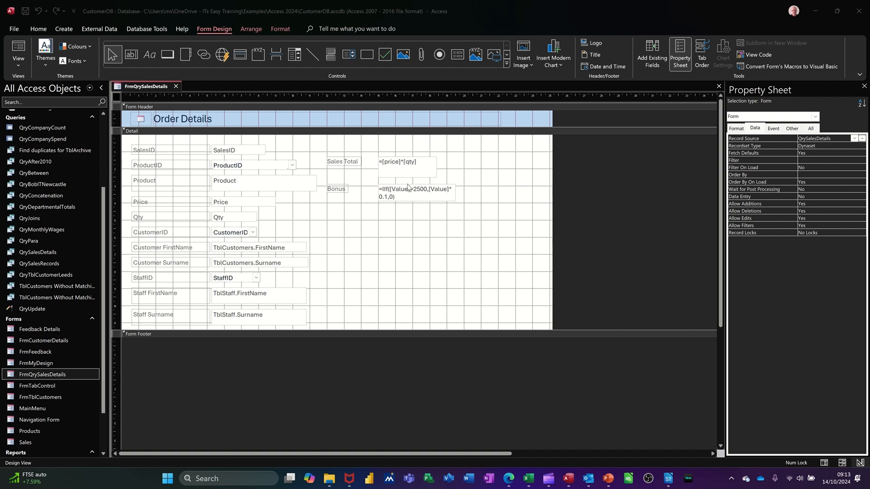
# Draw a third text box about 7 cm by 2.3 cm below Bonus, then close and reopen its Property Sheet.
pyautogui.click(134, 60)
pyautogui.click(134, 59)
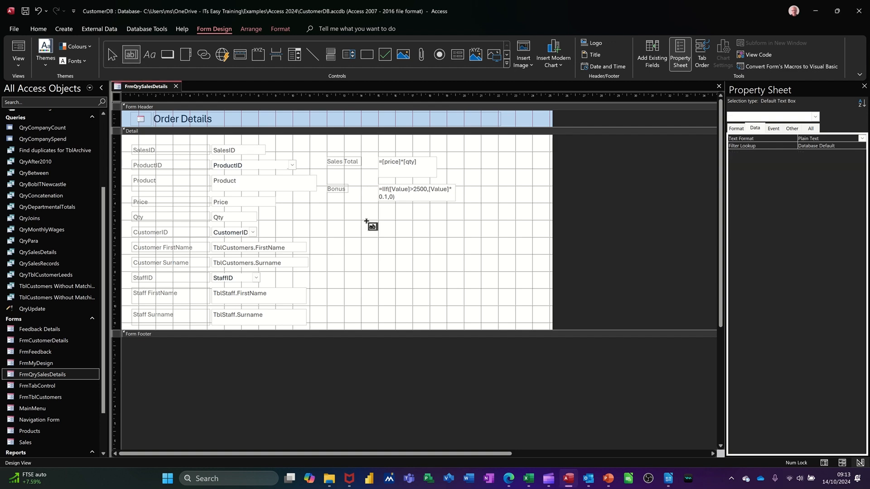
pyautogui.moveTo(380, 217); pyautogui.dragTo(499, 256)
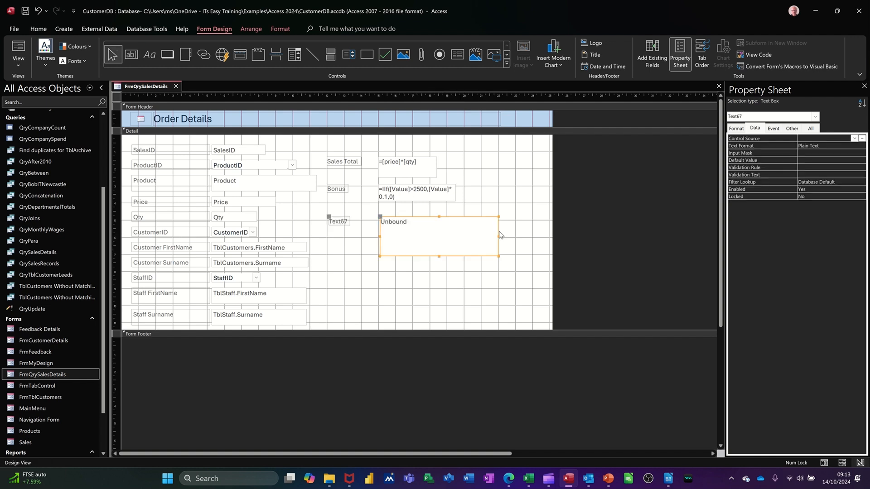
pyautogui.click(864, 86)
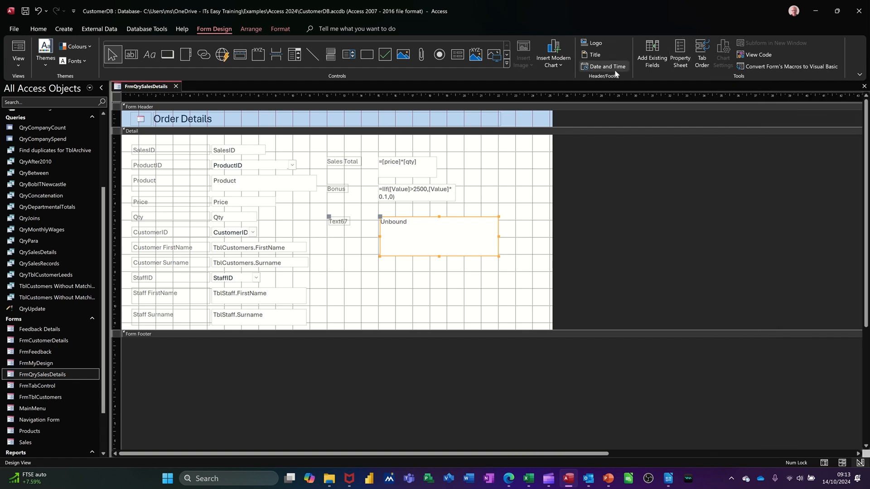
pyautogui.click(683, 59)
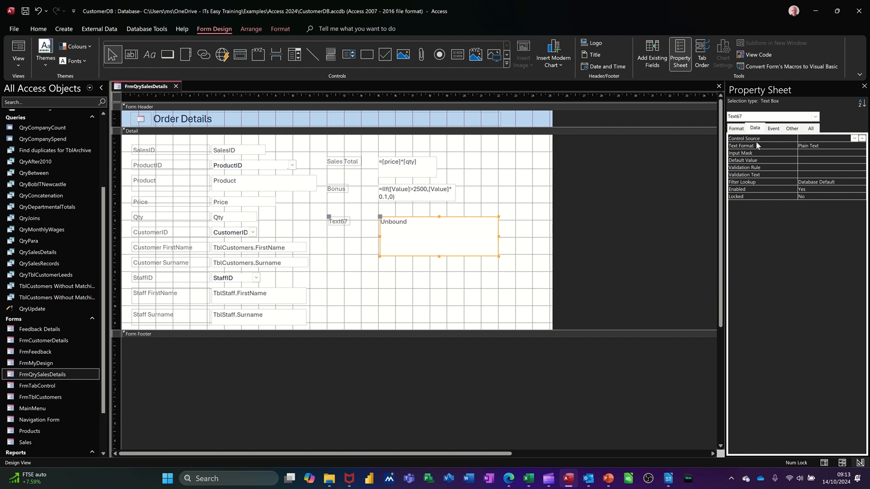
# Open the Expression Builder for the third text box's Control Source and find the Price and Qty controls.
pyautogui.click(854, 138)
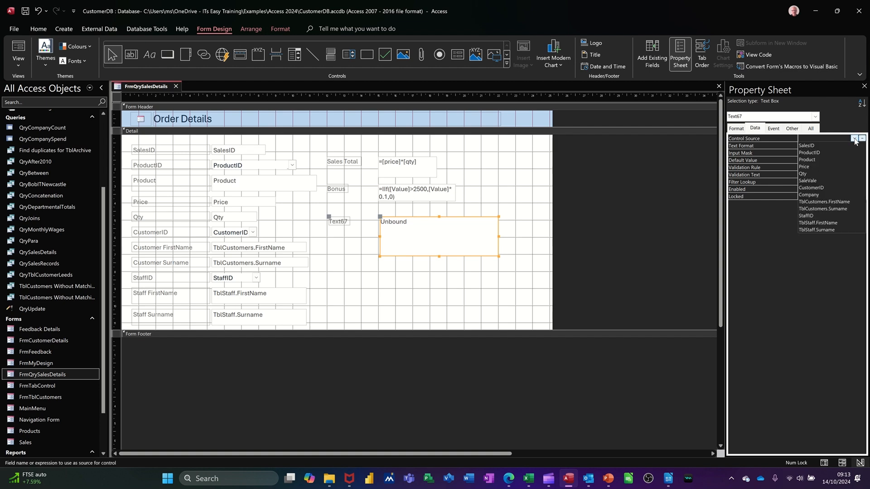
pyautogui.click(855, 140)
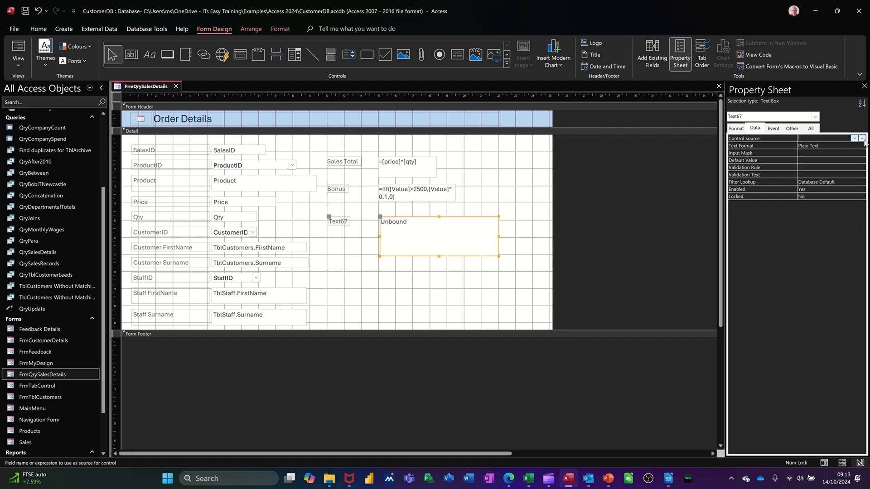
pyautogui.click(862, 138)
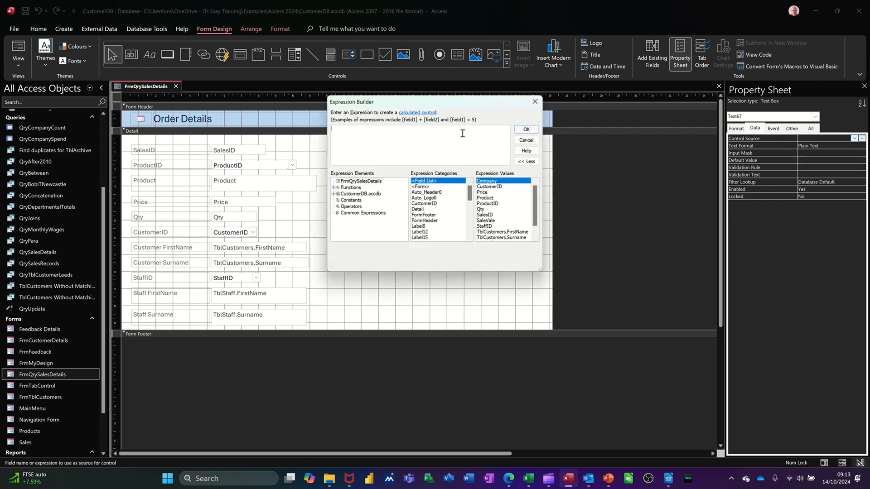
pyautogui.moveTo(443, 106); pyautogui.dragTo(532, 122)
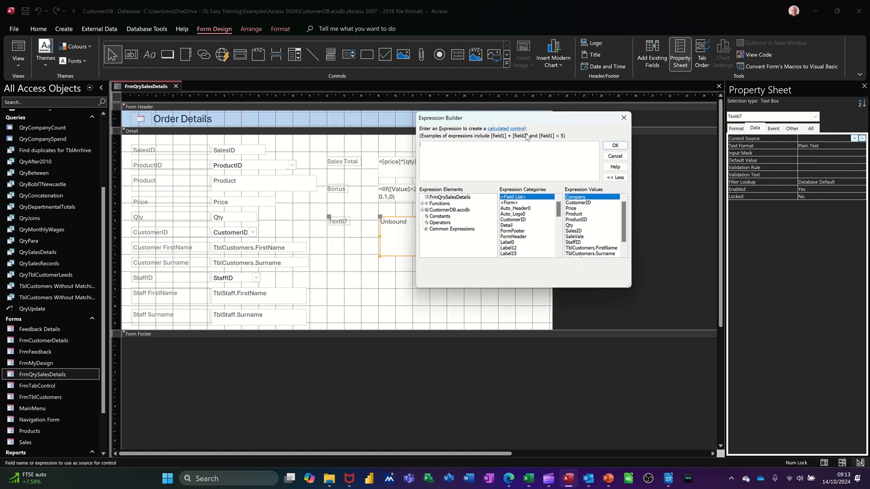
pyautogui.scroll(-3, 532, 217)
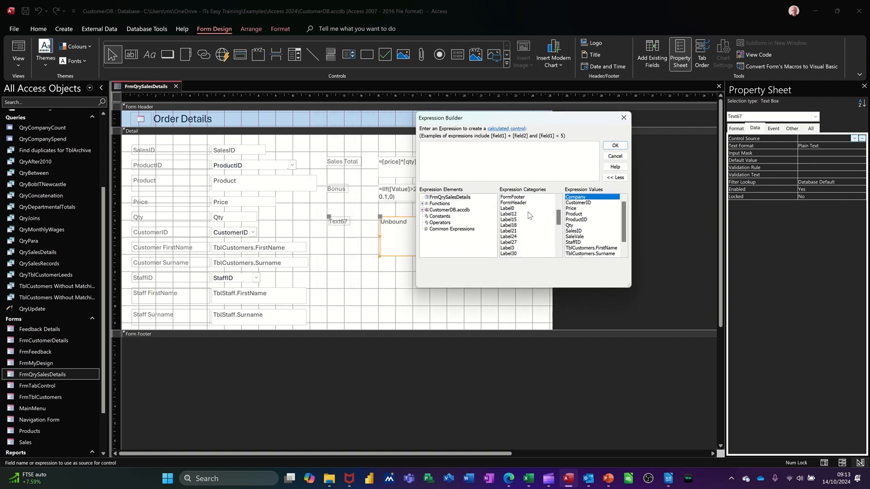
pyautogui.scroll(-3, 530, 224)
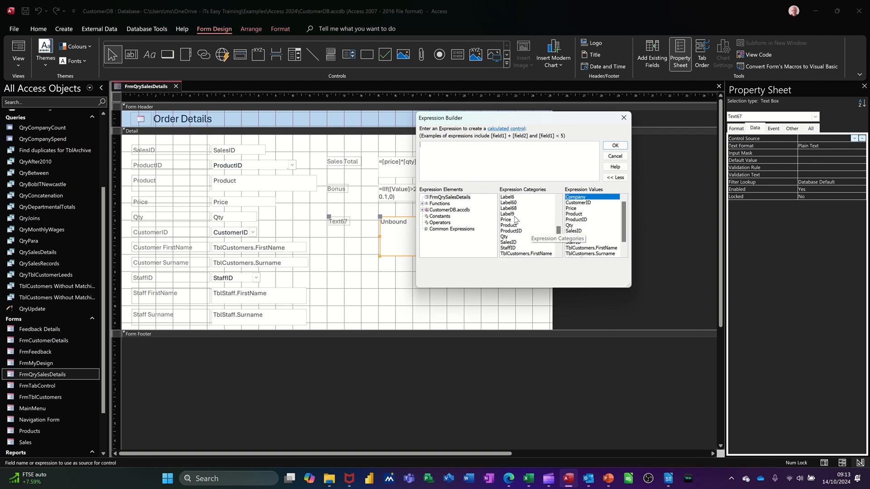
pyautogui.doubleClick(516, 216)
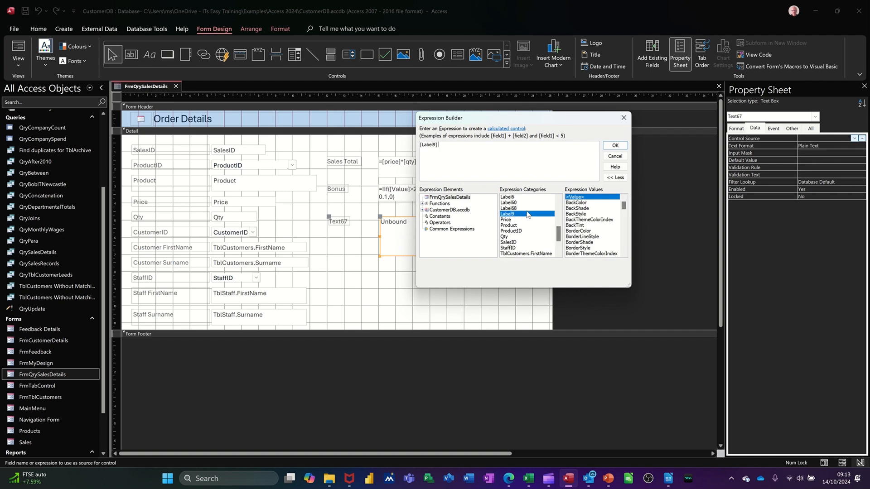
pyautogui.moveTo(465, 150); pyautogui.dragTo(410, 142)
pyautogui.press('Delete')
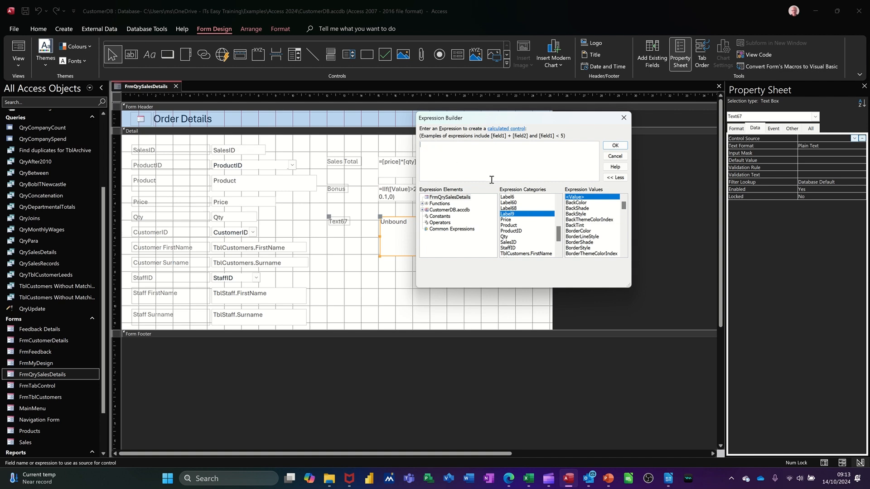
# Build the expression [Price] * [Qty] for the third text box, apply it and display the form in Form View.
pyautogui.doubleClick(506, 220)
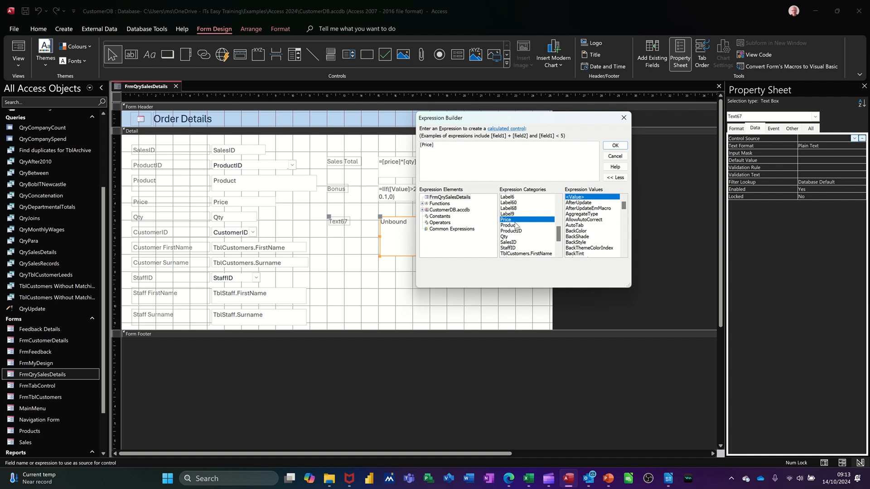
pyautogui.write('*')
pyautogui.doubleClick(505, 237)
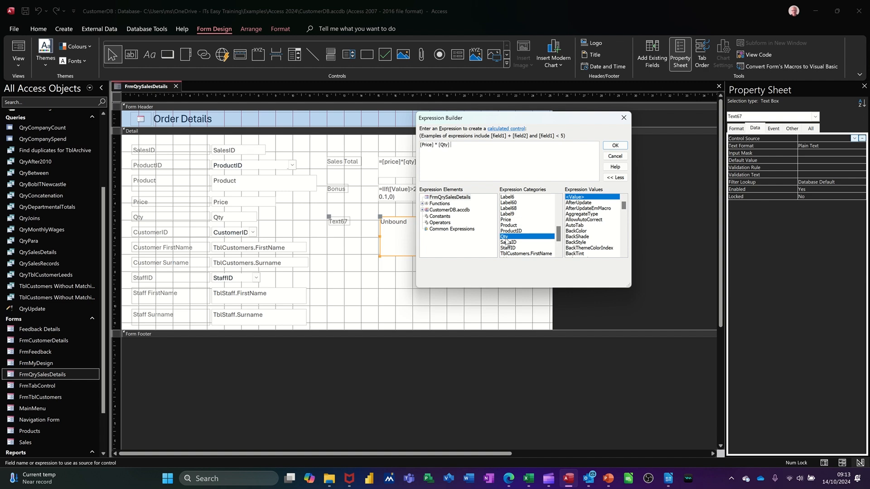
pyautogui.click(614, 145)
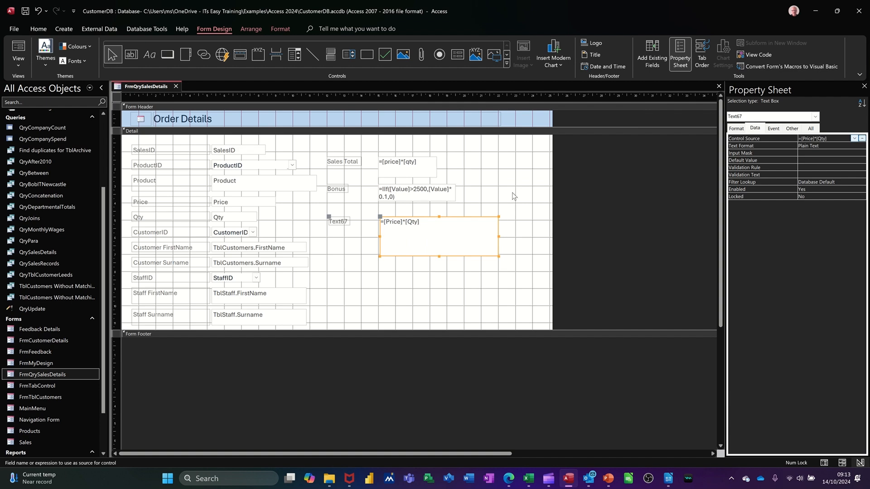
pyautogui.click(19, 49)
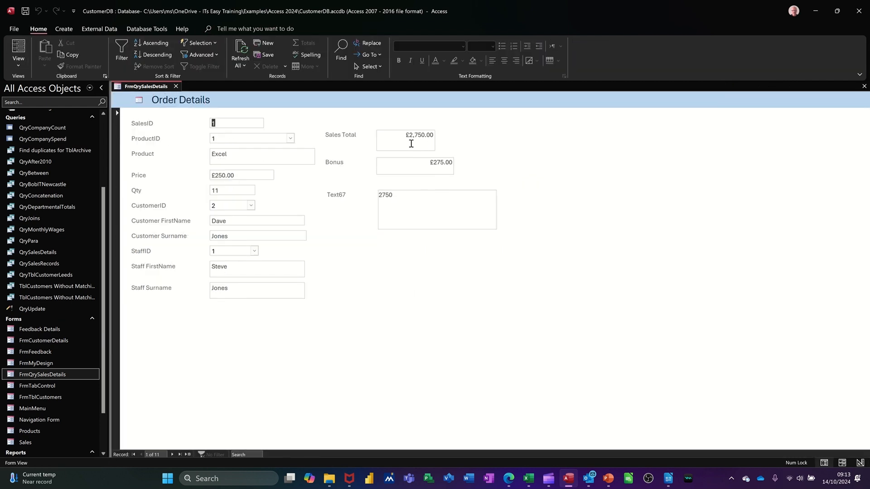
# Return to Design View and draw a fourth text box about 7 cm by 2.3 cm below the [Price]*[Qty] box.
pyautogui.click(18, 61)
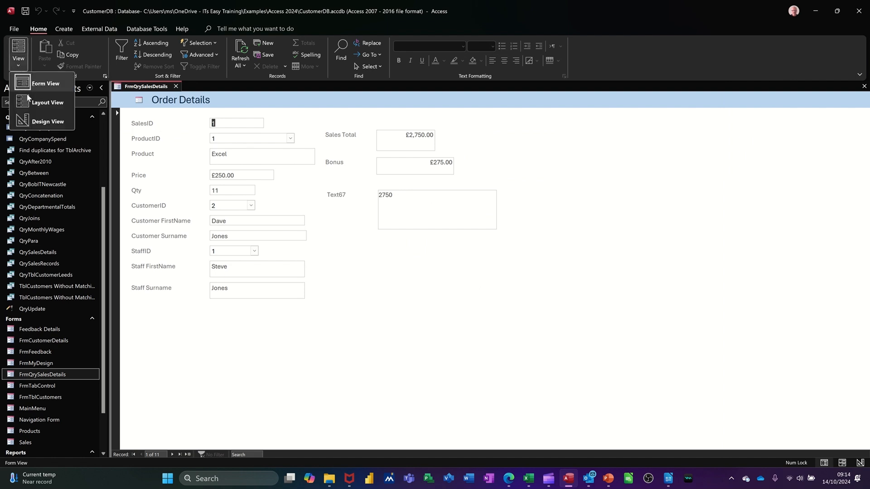
pyautogui.click(33, 120)
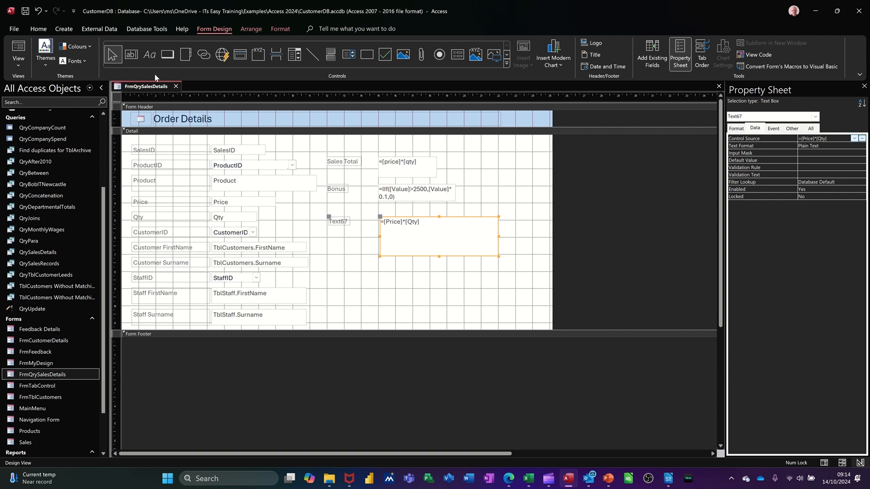
pyautogui.click(131, 56)
pyautogui.moveTo(382, 264); pyautogui.dragTo(501, 302)
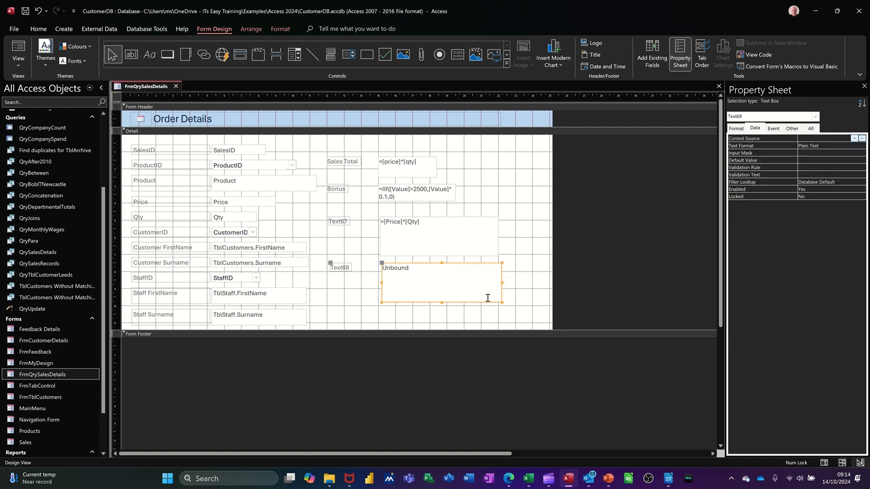
# Open the Expression Builder for the fourth text box's Control Source and insert the built-in Program Flow function IIf.
pyautogui.click(862, 139)
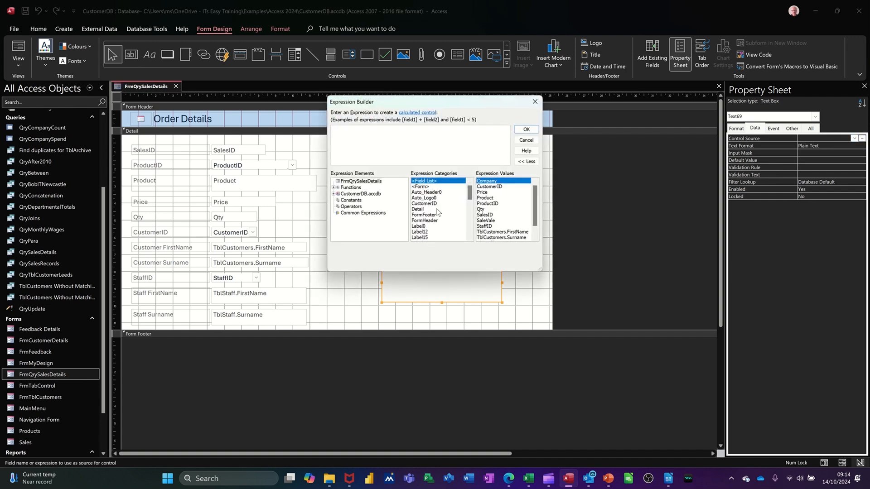
pyautogui.click(333, 188)
pyautogui.click(353, 195)
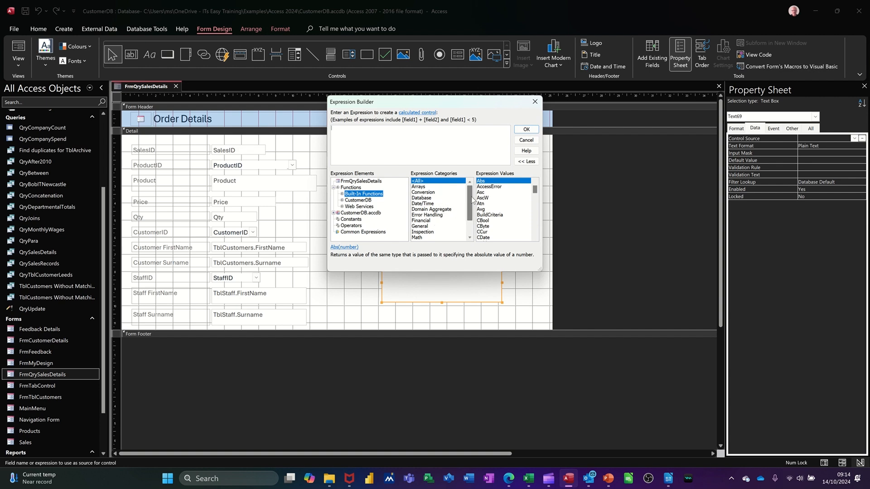
pyautogui.scroll(-2, 472, 202)
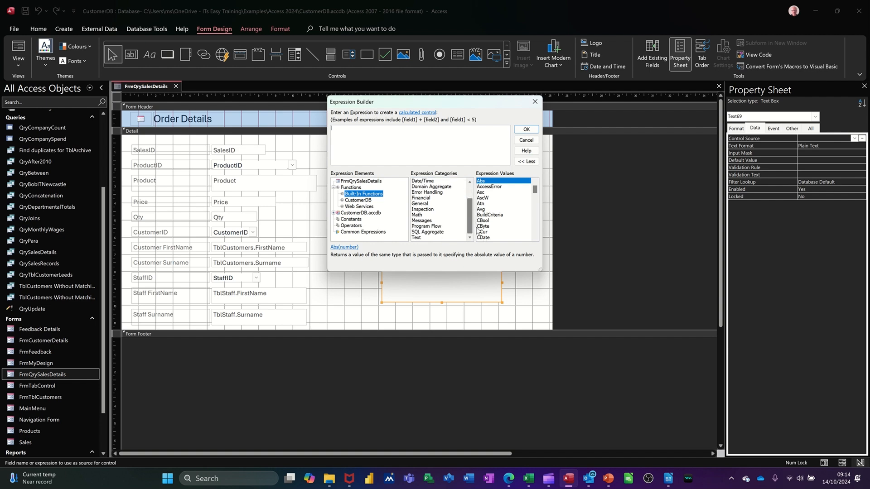
pyautogui.click(439, 227)
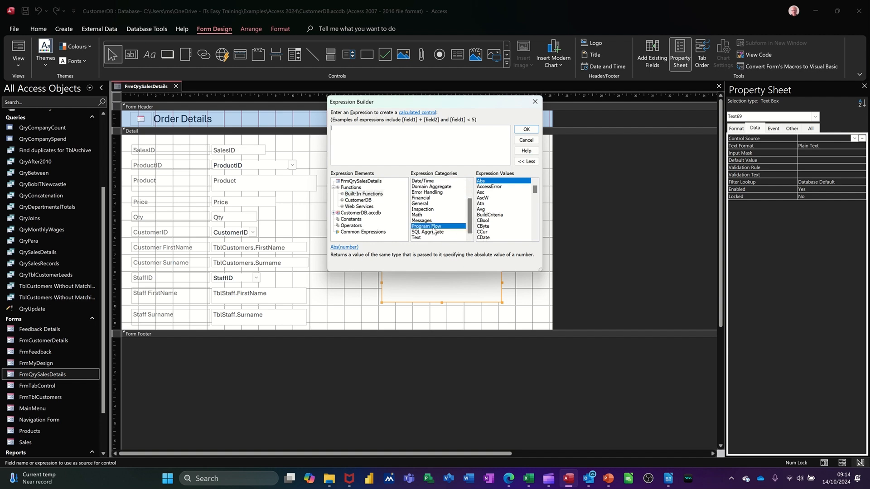
pyautogui.doubleClick(480, 187)
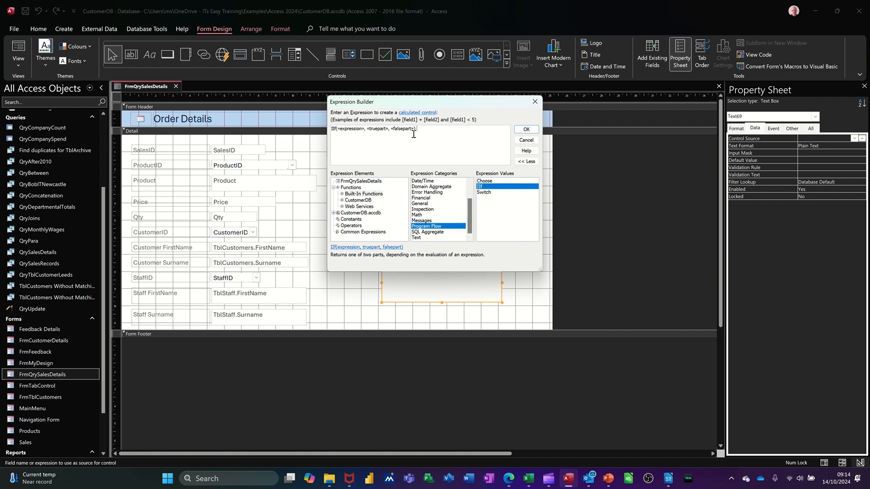
# Clear the placeholder arguments from the inserted IIf function so the expression reads IIf( with an open bracket.
pyautogui.moveTo(413, 132); pyautogui.dragTo(341, 136)
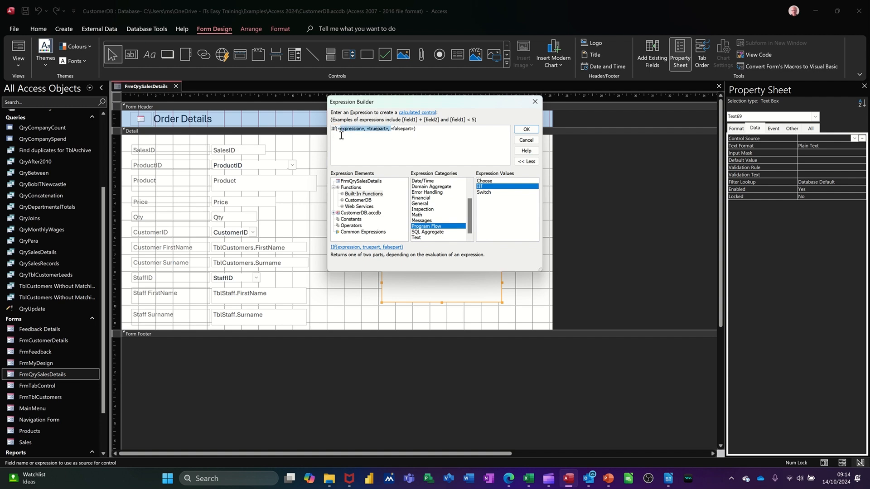
pyautogui.press('BackSpace')
pyautogui.press('BackSpace')
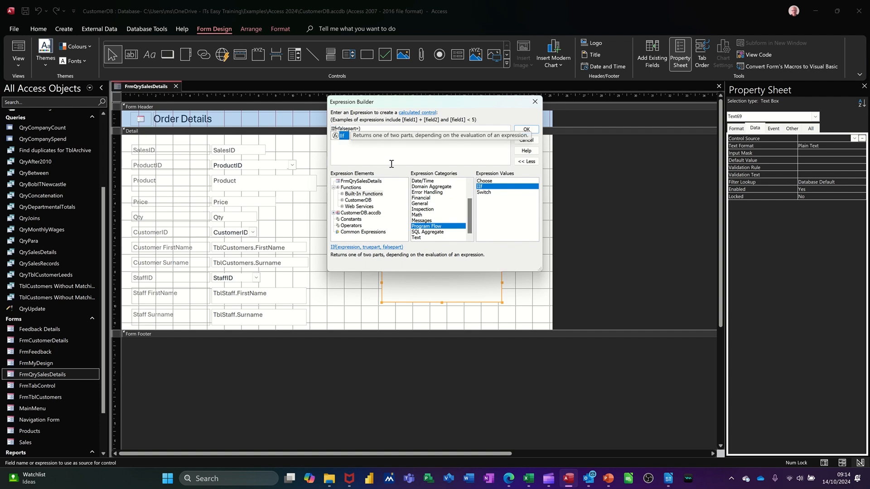
pyautogui.press('Delete')
pyautogui.press('Delete')
pyautogui.press('Delete')
pyautogui.press('Delete')
pyautogui.press('Delete')
pyautogui.press('Delete')
pyautogui.press('Delete')
pyautogui.press('Delete')
pyautogui.press('Delete')
pyautogui.press('Delete')
pyautogui.press('Delete')
pyautogui.click(402, 159)
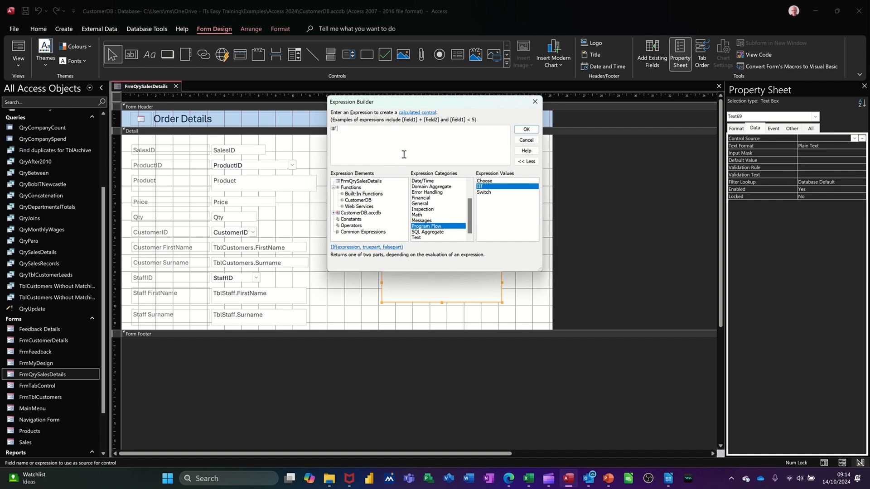
pyautogui.press('BackSpace')
pyautogui.write('(')
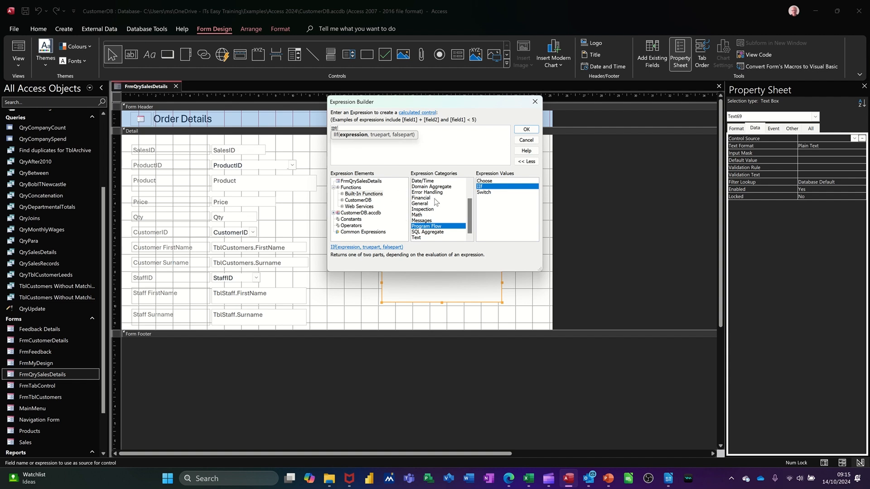
# Enter [value] >2500 as the IIf condition, inserting the value control from FrmQrySalesDetails, and add a comma after it.
pyautogui.scroll(2, 437, 211)
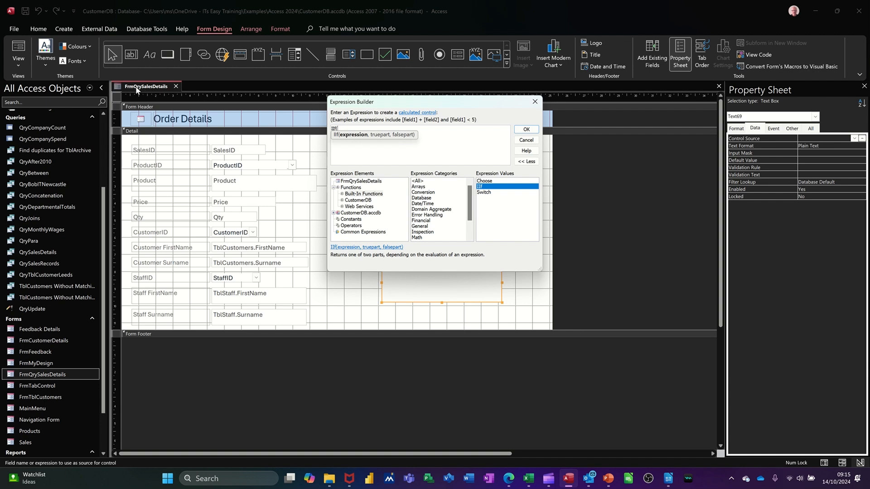
pyautogui.click(353, 181)
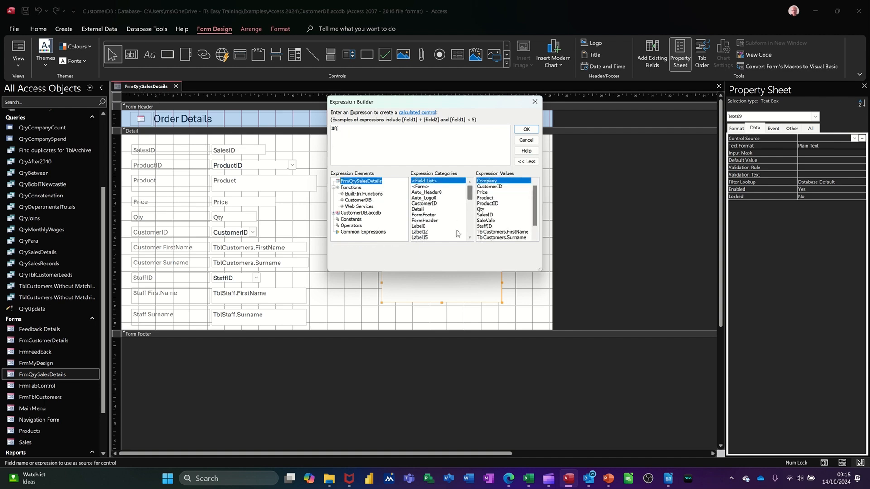
pyautogui.moveTo(471, 198); pyautogui.dragTo(474, 235)
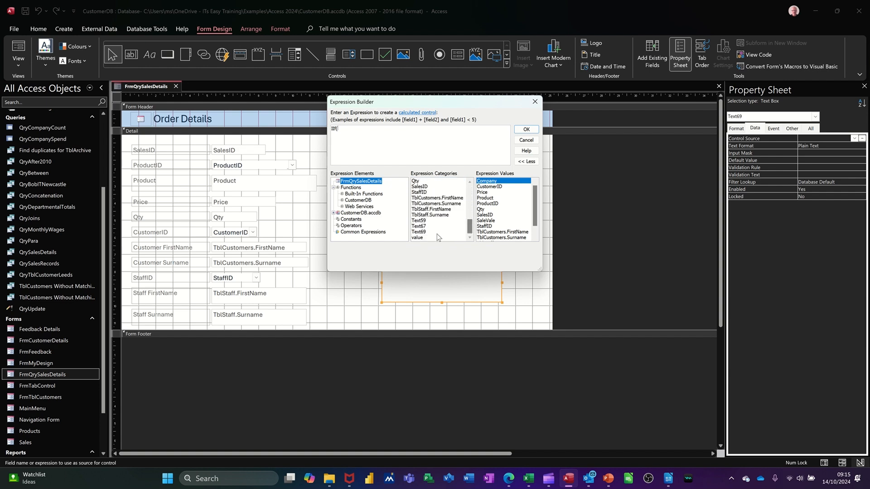
pyautogui.doubleClick(416, 238)
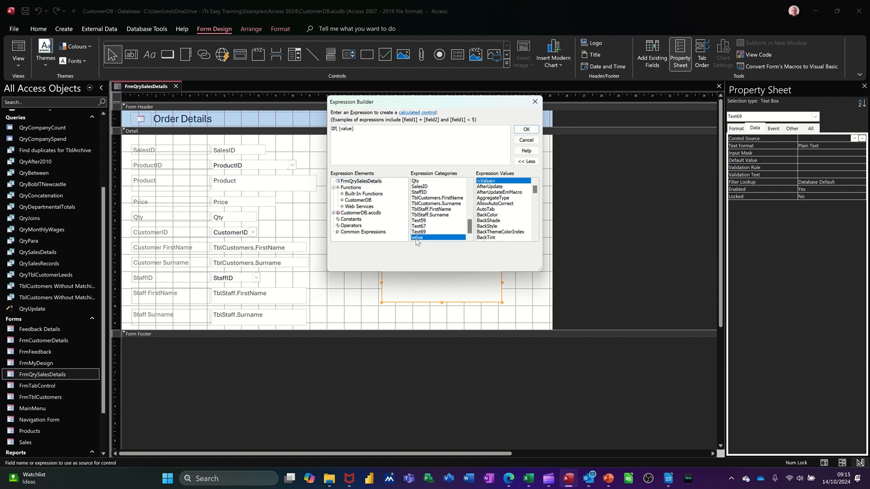
pyautogui.write('>')
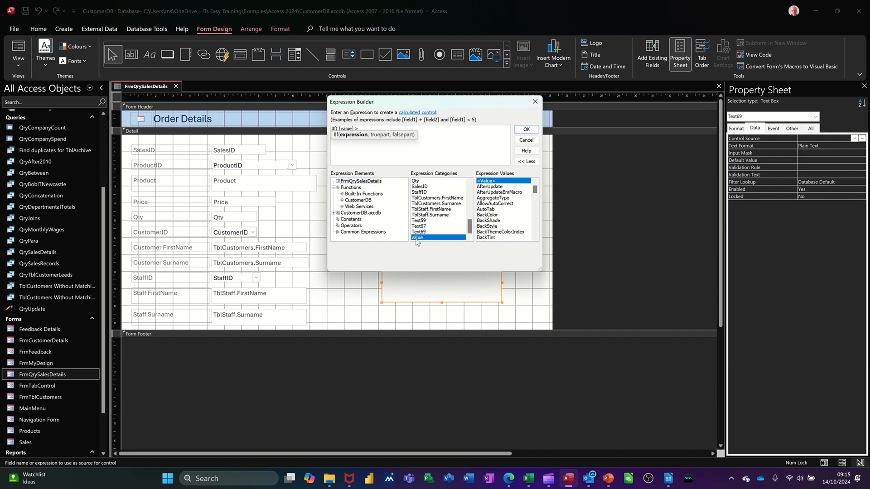
pyautogui.write('25000')
pyautogui.press('BackSpace')
pyautogui.write(',')
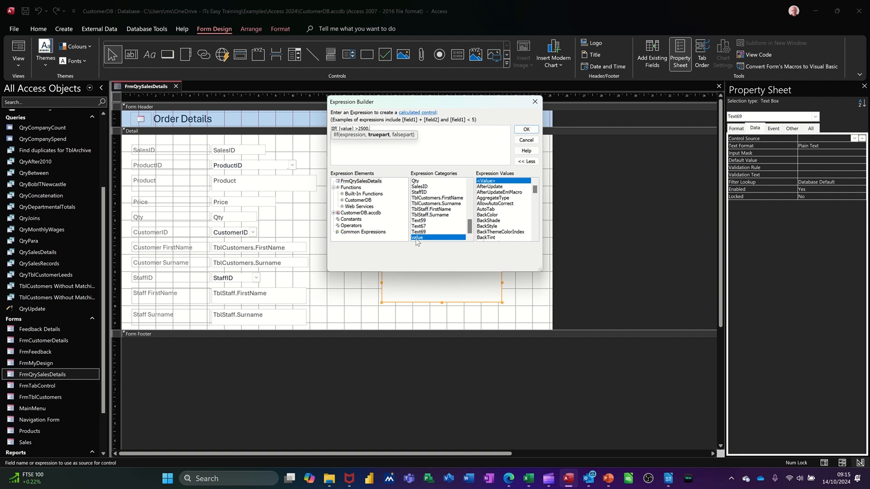
# Complete the IIf expression with [value]*.1 as the true part and 0 as the false part, and display the form in Form View.
pyautogui.write('[value')
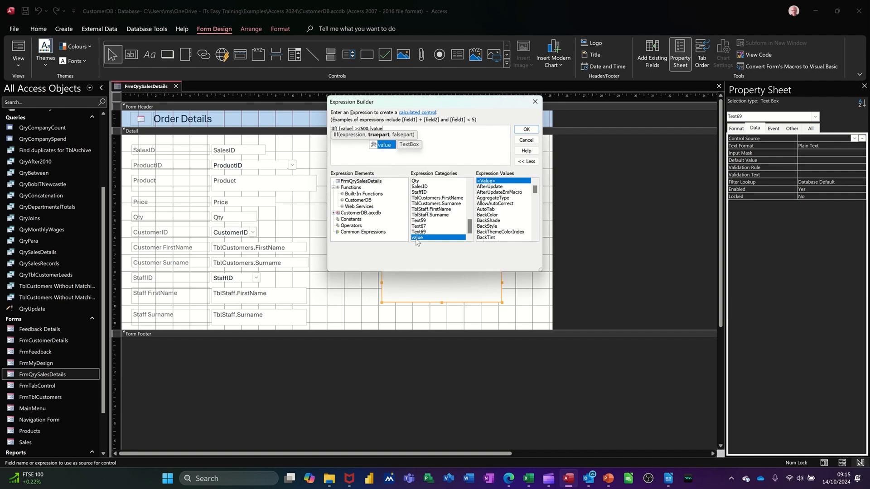
pyautogui.write(']*')
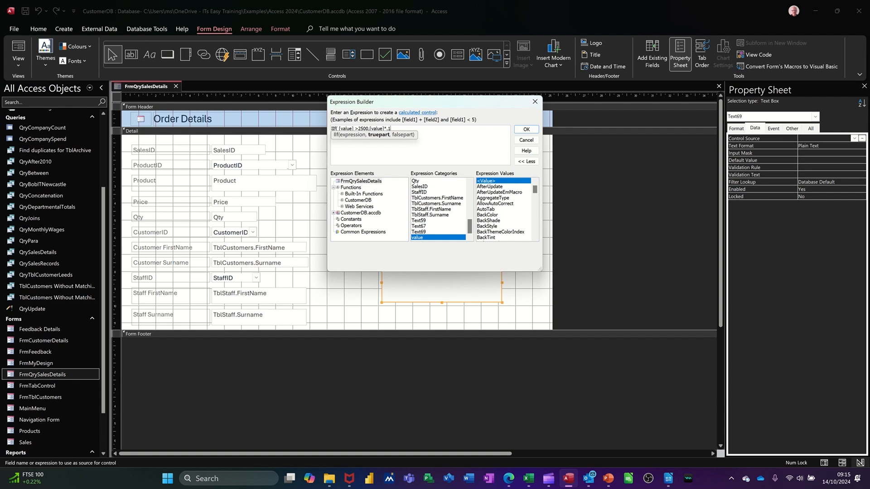
pyautogui.write('.1,0)')
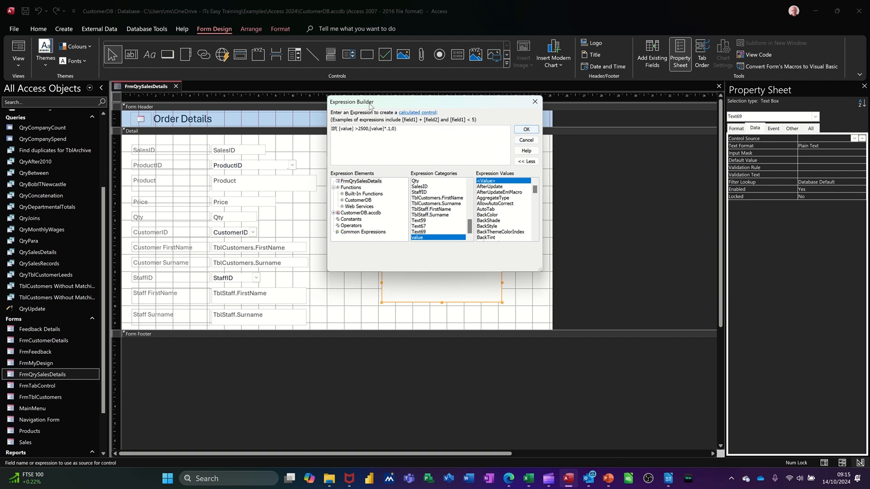
pyautogui.click(525, 130)
pyautogui.click(23, 53)
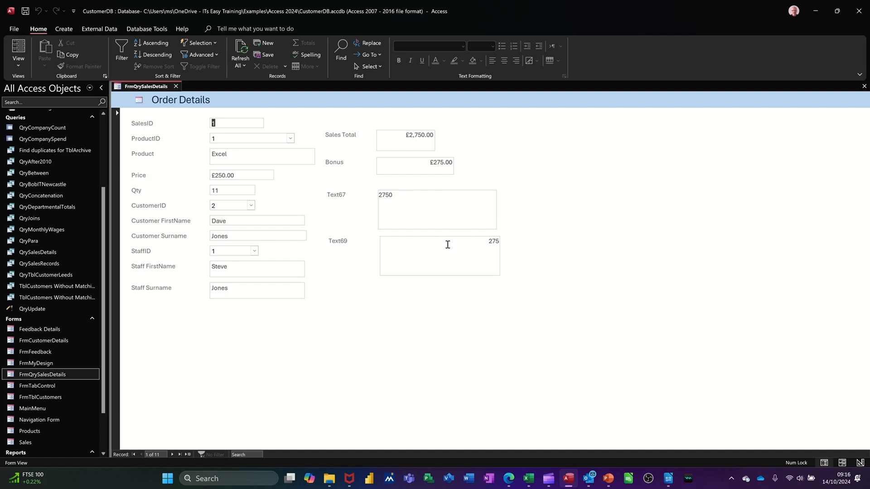
# Delete the third and fourth text boxes in Design View, then save the form and display it in Form View.
pyautogui.click(20, 70)
pyautogui.click(37, 120)
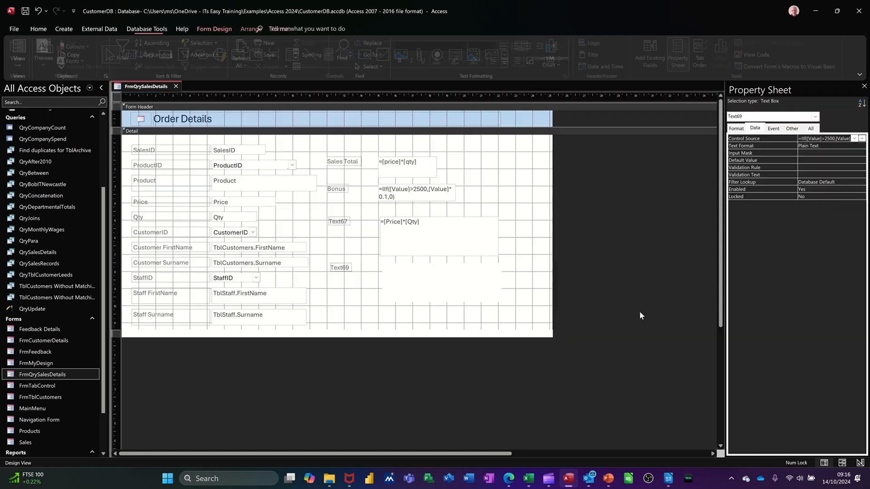
pyautogui.click(491, 249)
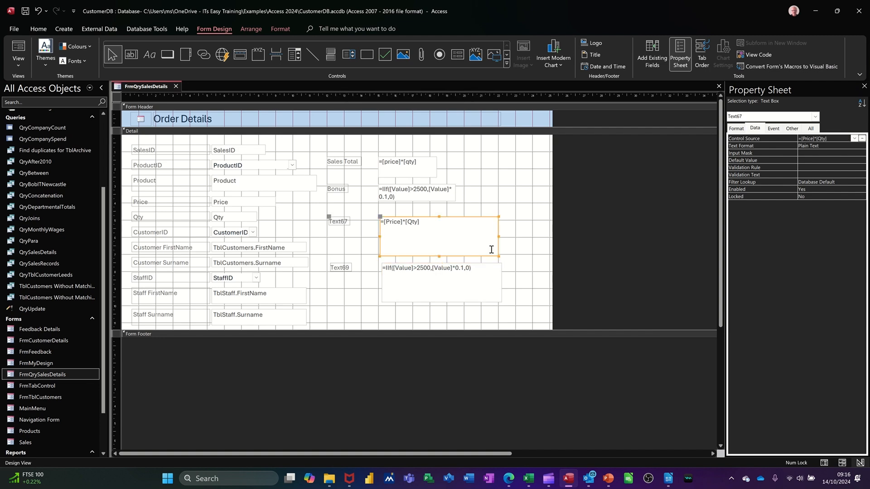
pyautogui.press('Delete')
pyautogui.click(498, 282)
pyautogui.press('Delete')
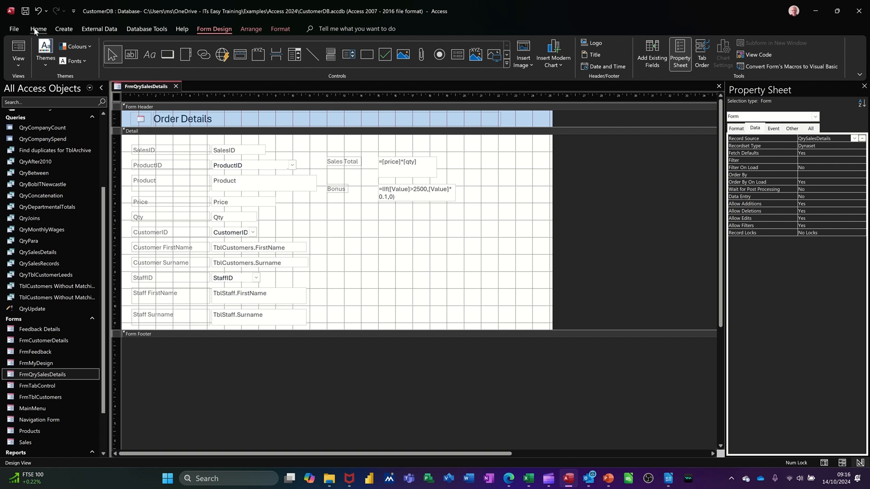
pyautogui.click(26, 13)
pyautogui.click(24, 58)
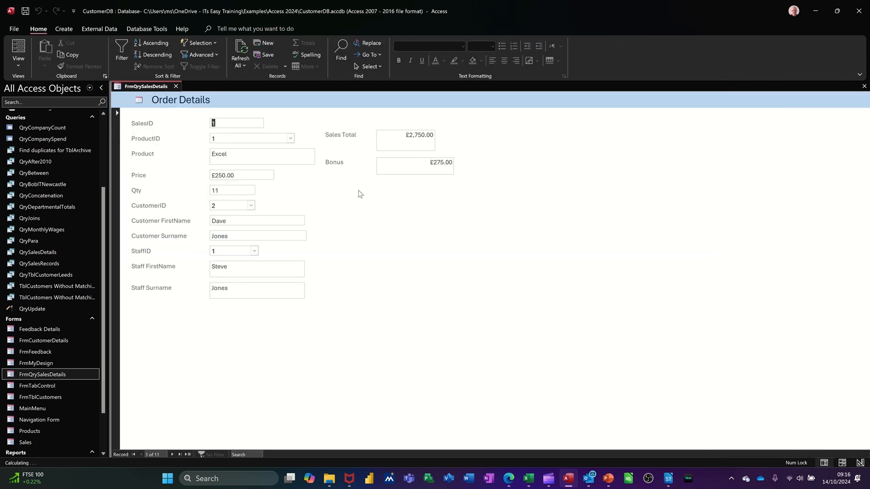